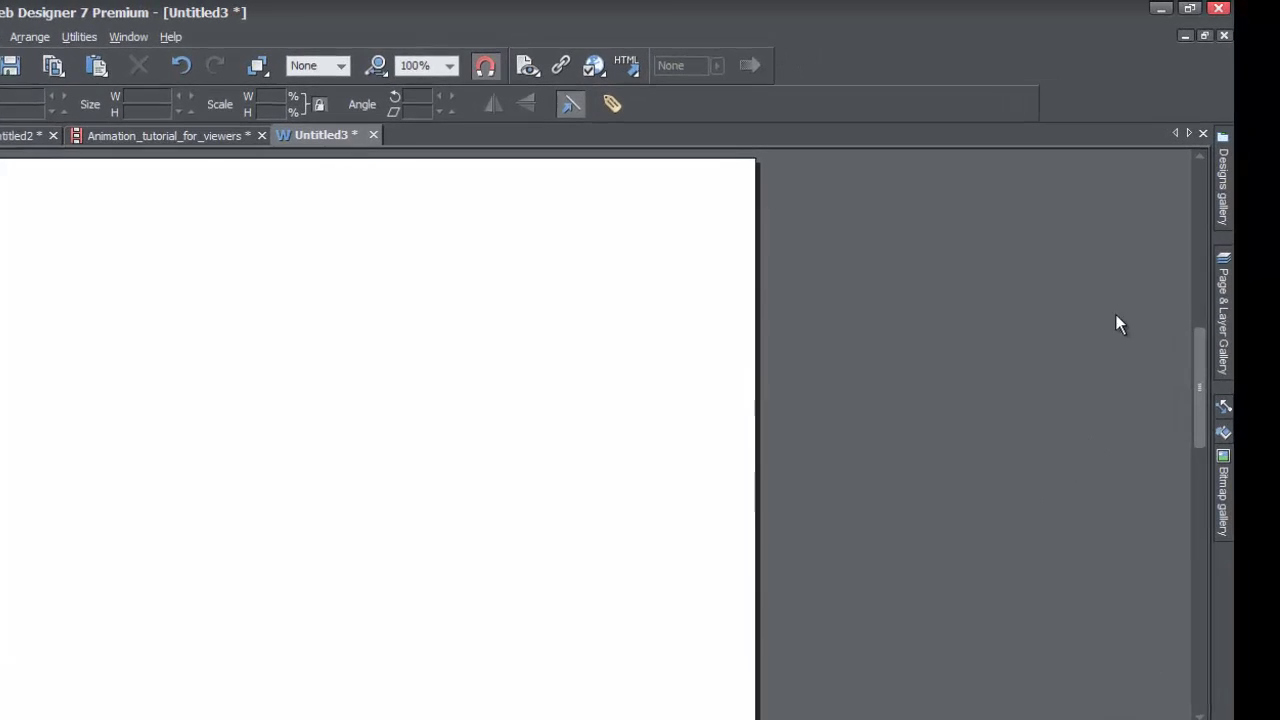
# Step: Pin the Designs gallery open and expand Widgets, Forms and More, then Other Widgets
pyautogui.click(1227, 210)
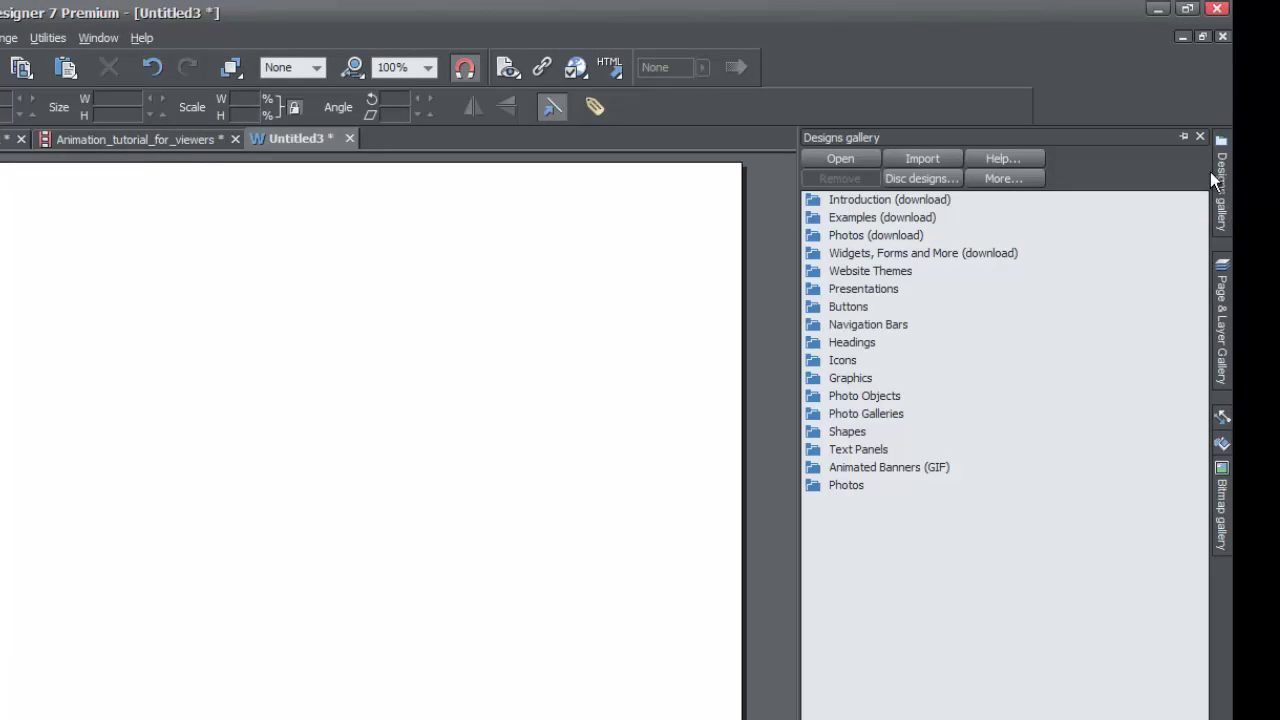
pyautogui.click(1185, 137)
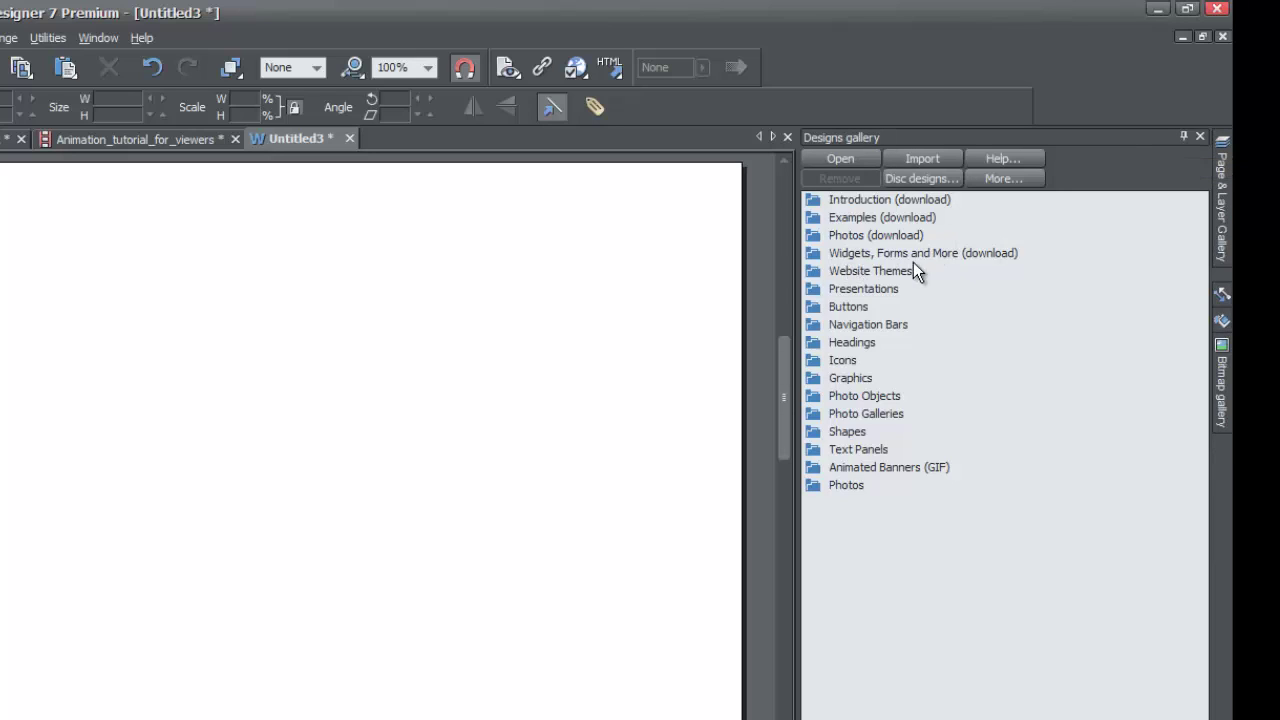
pyautogui.click(813, 253)
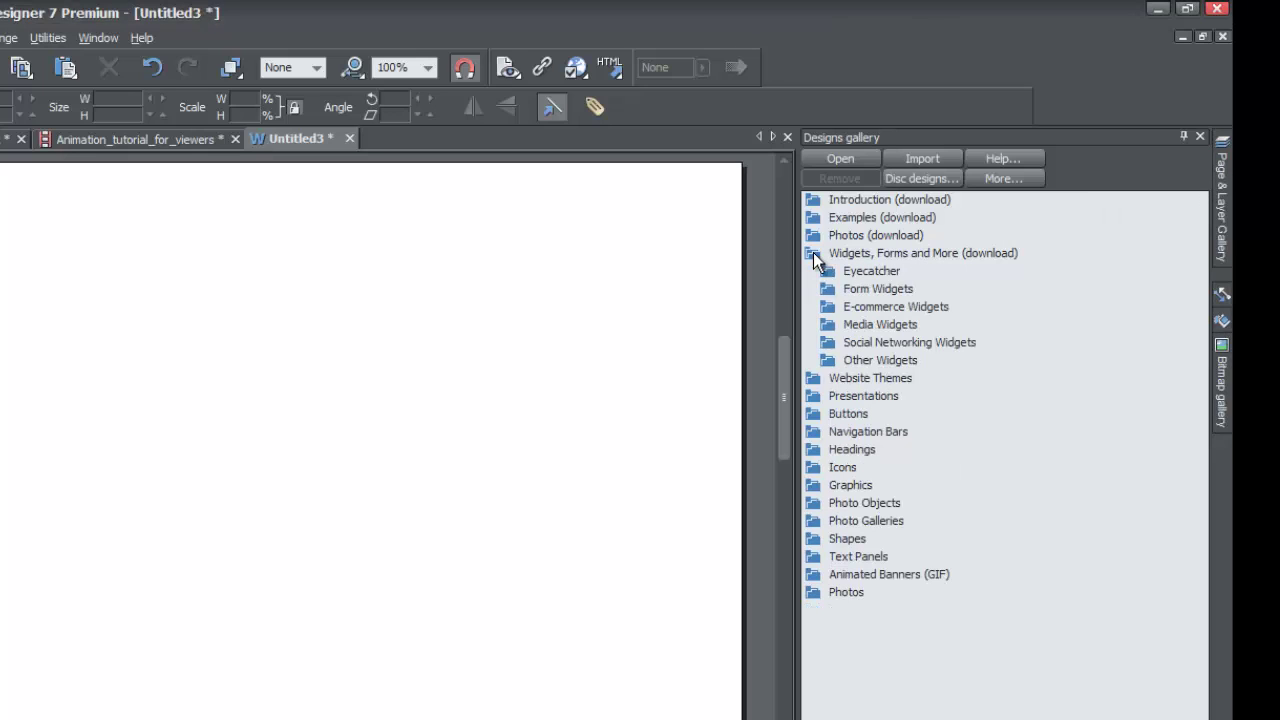
pyautogui.moveTo(831, 273)
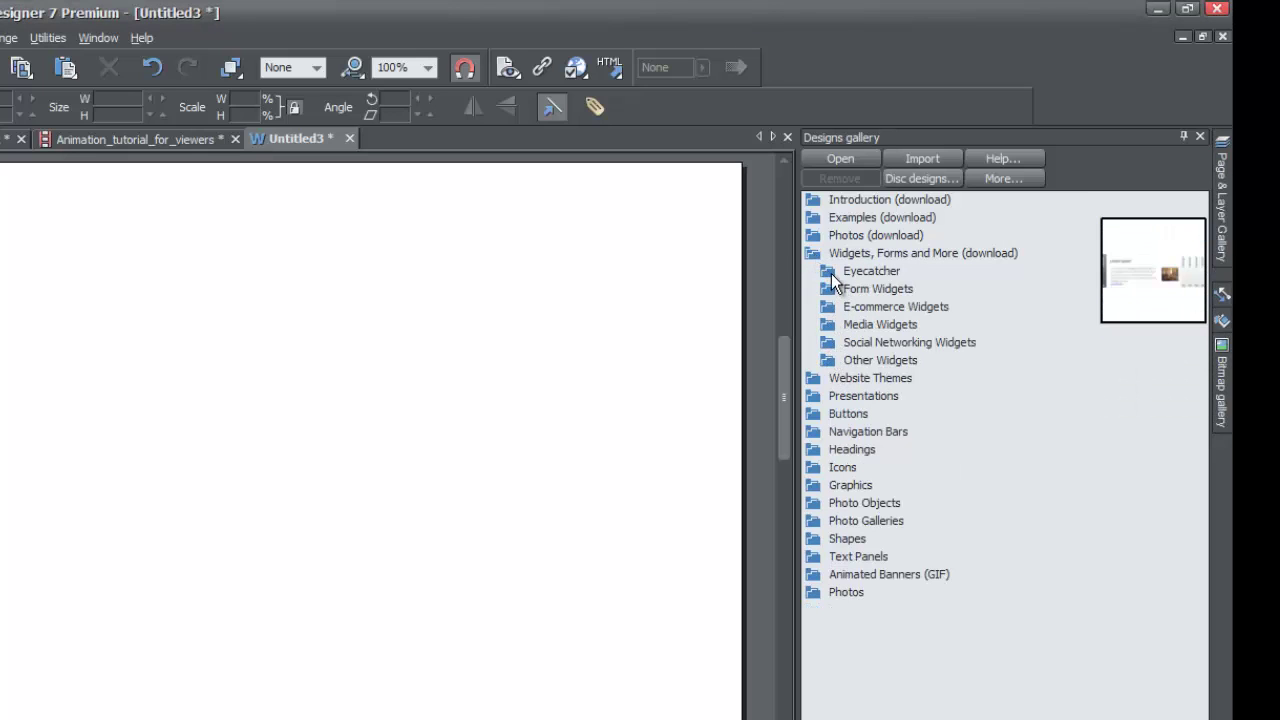
pyautogui.moveTo(827, 351)
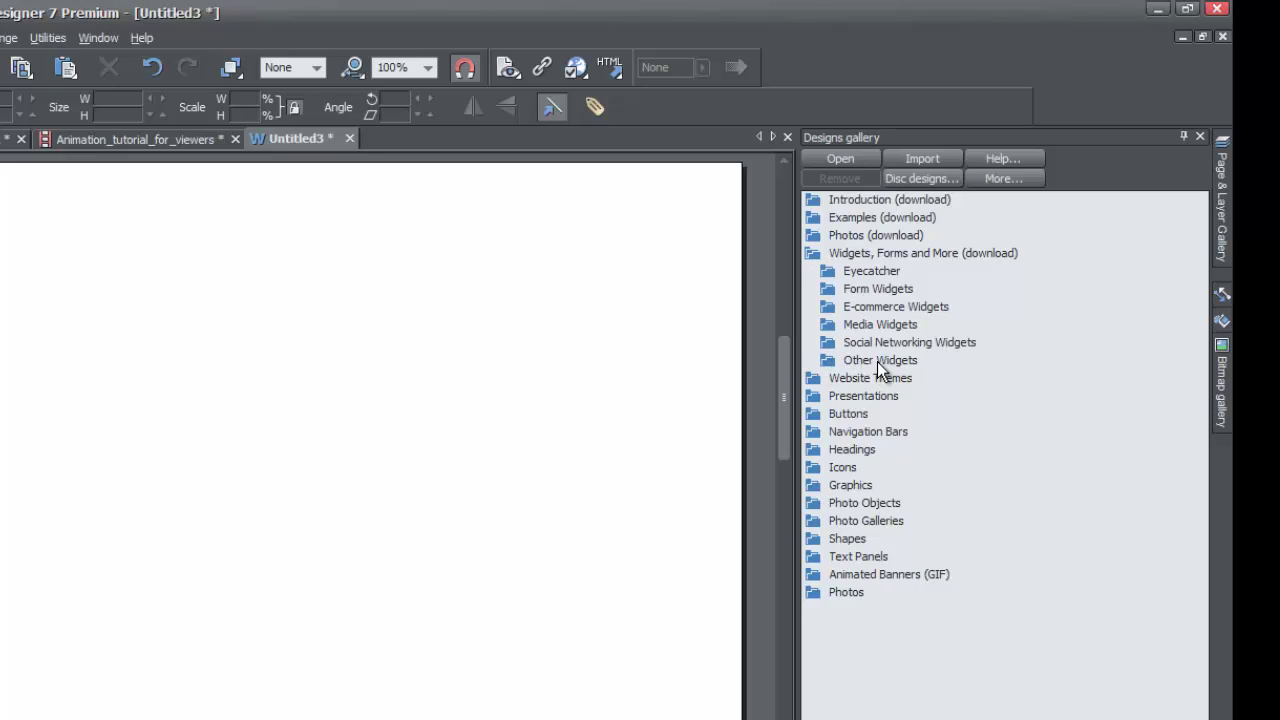
pyautogui.click(825, 362)
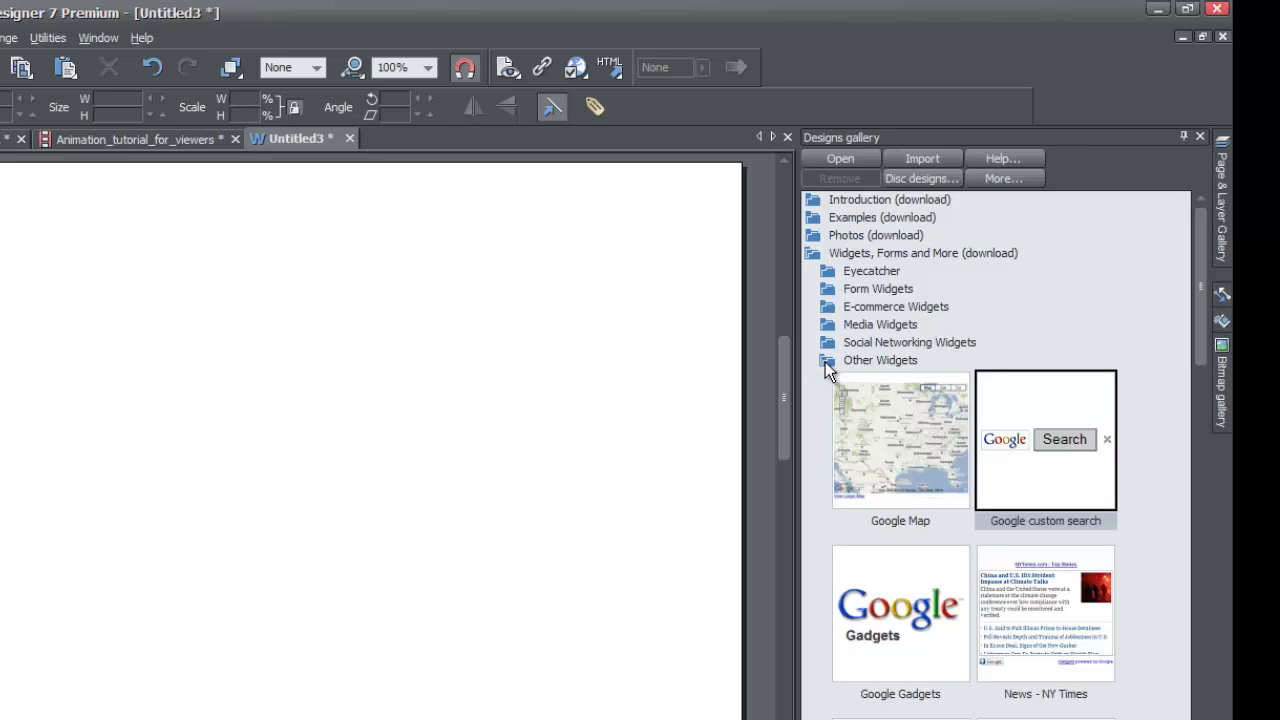
pyautogui.moveTo(1202, 305); pyautogui.dragTo(1204, 333)
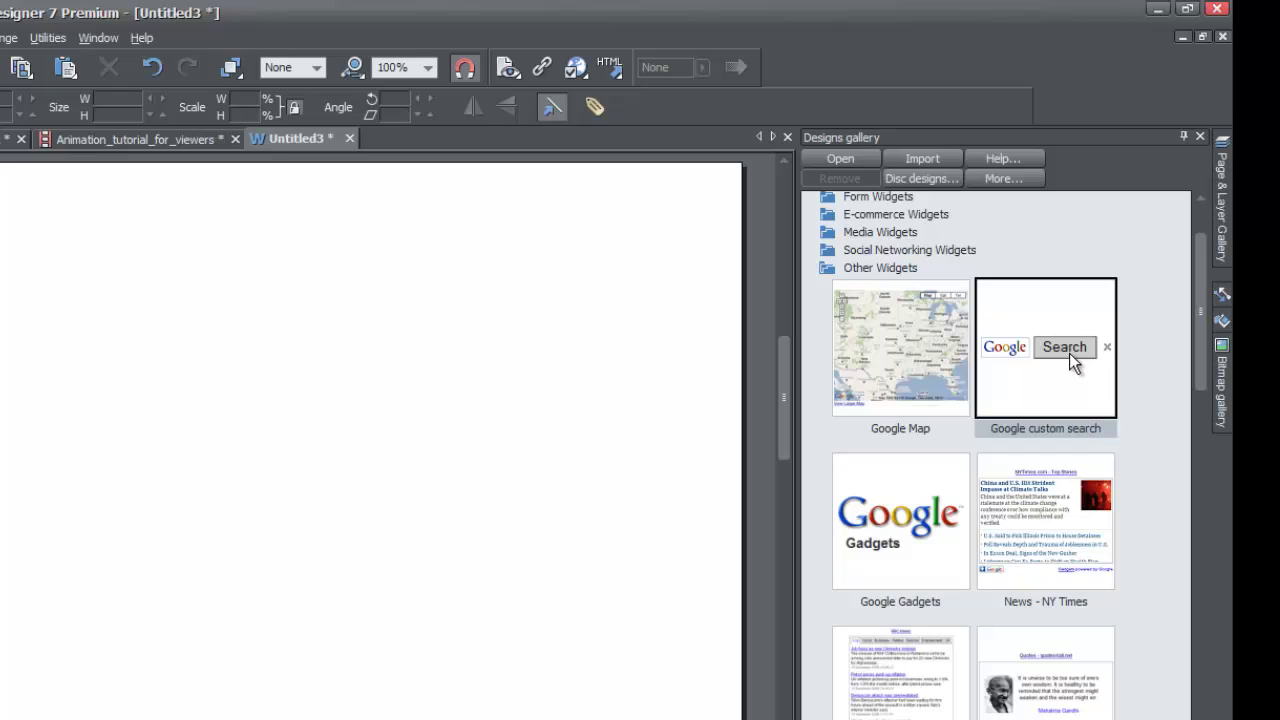
# Step: Drag the Google custom search thumbnail from the Designs gallery onto the page
pyautogui.moveTo(1069, 353); pyautogui.dragTo(294, 414)
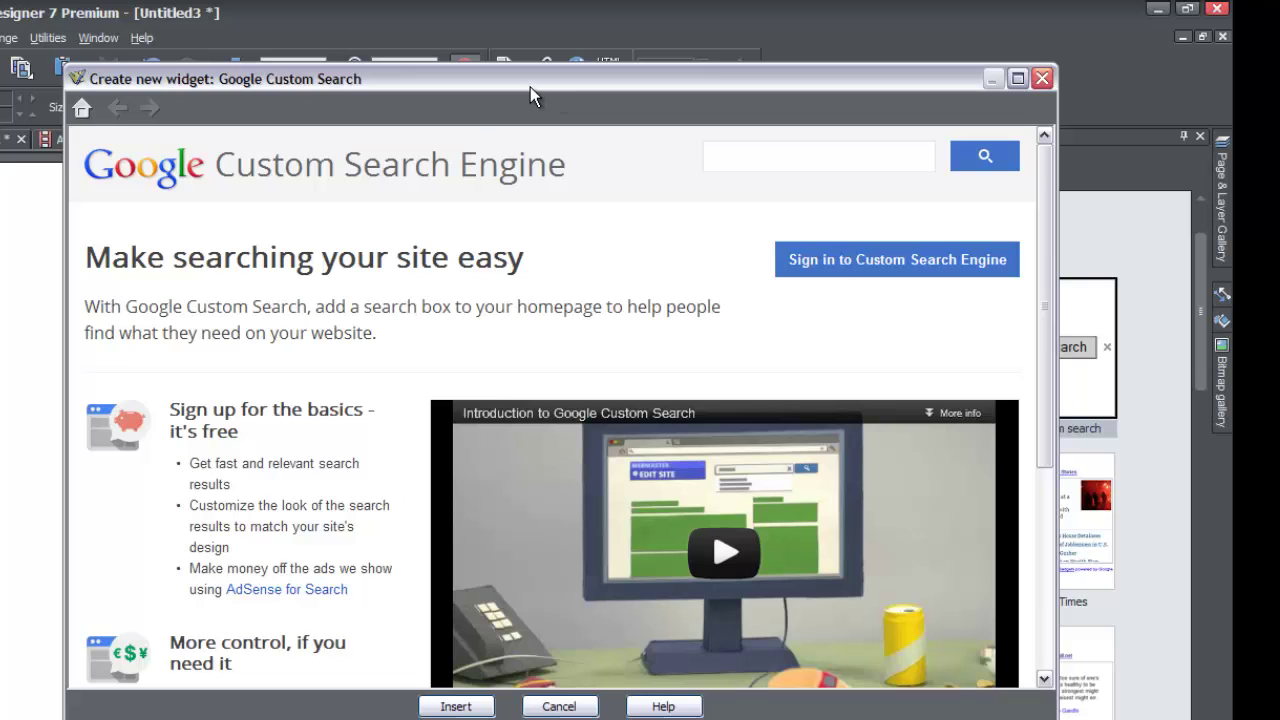
# Step: Maximize the Create new widget: Google Custom Search dialog
pyautogui.click(1018, 79)
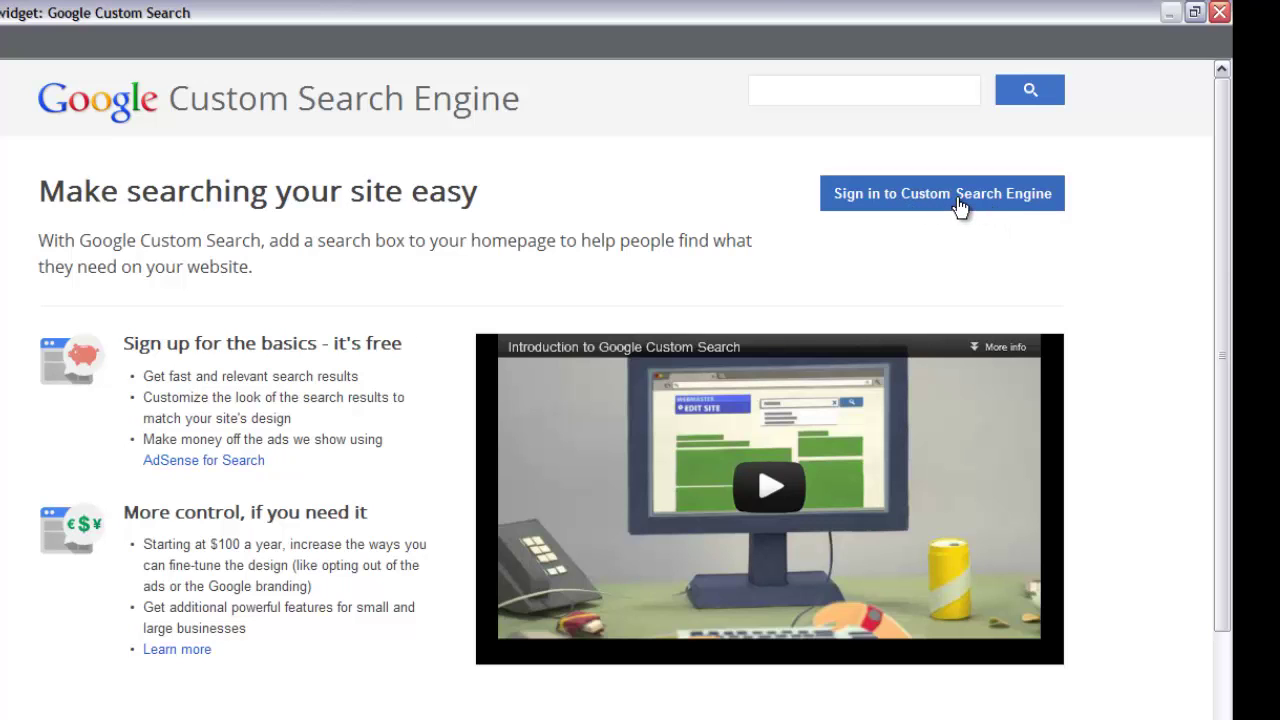
# Step: Sign in to Custom Search Engine with the account e-mail and password
pyautogui.click(958, 203)
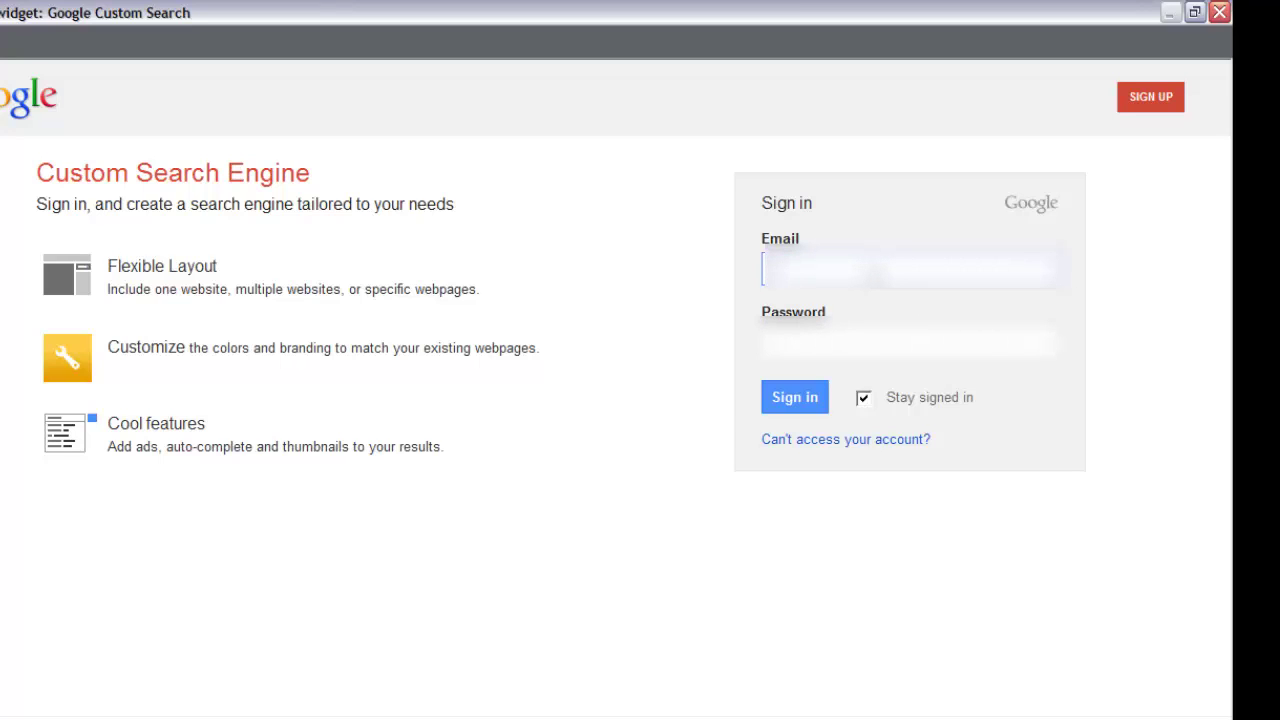
pyautogui.write('username')
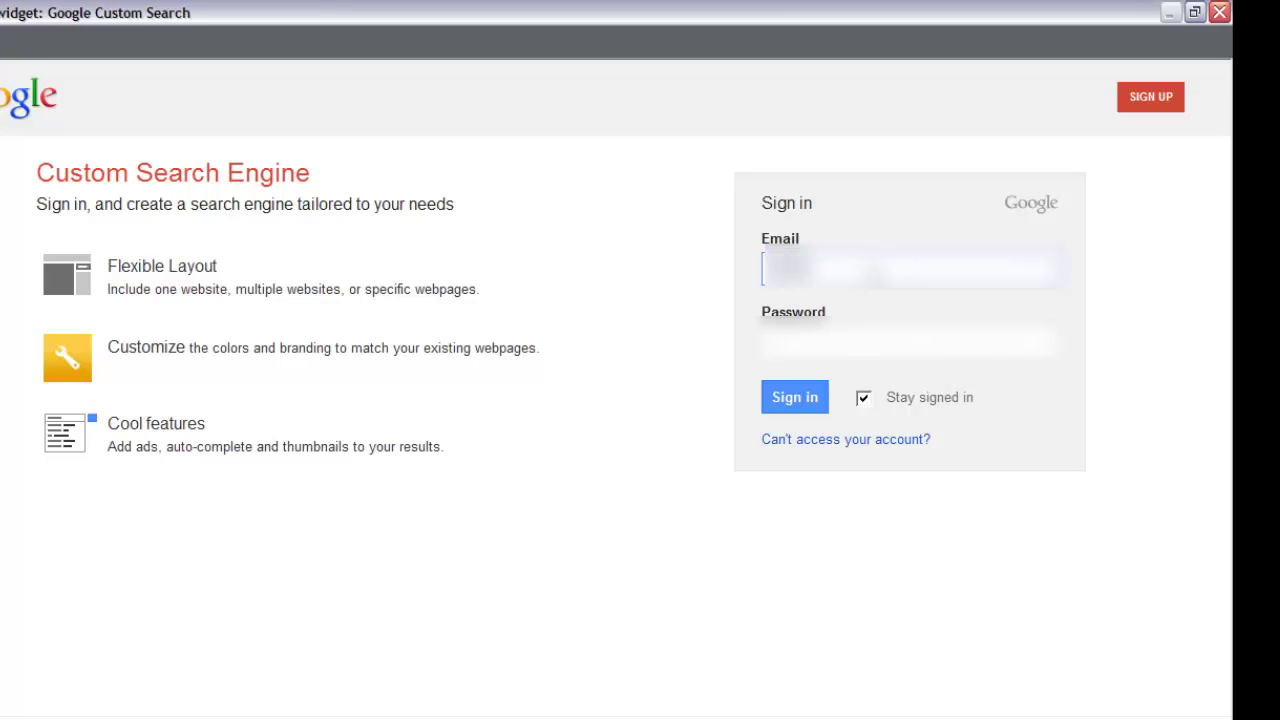
pyautogui.write('name')
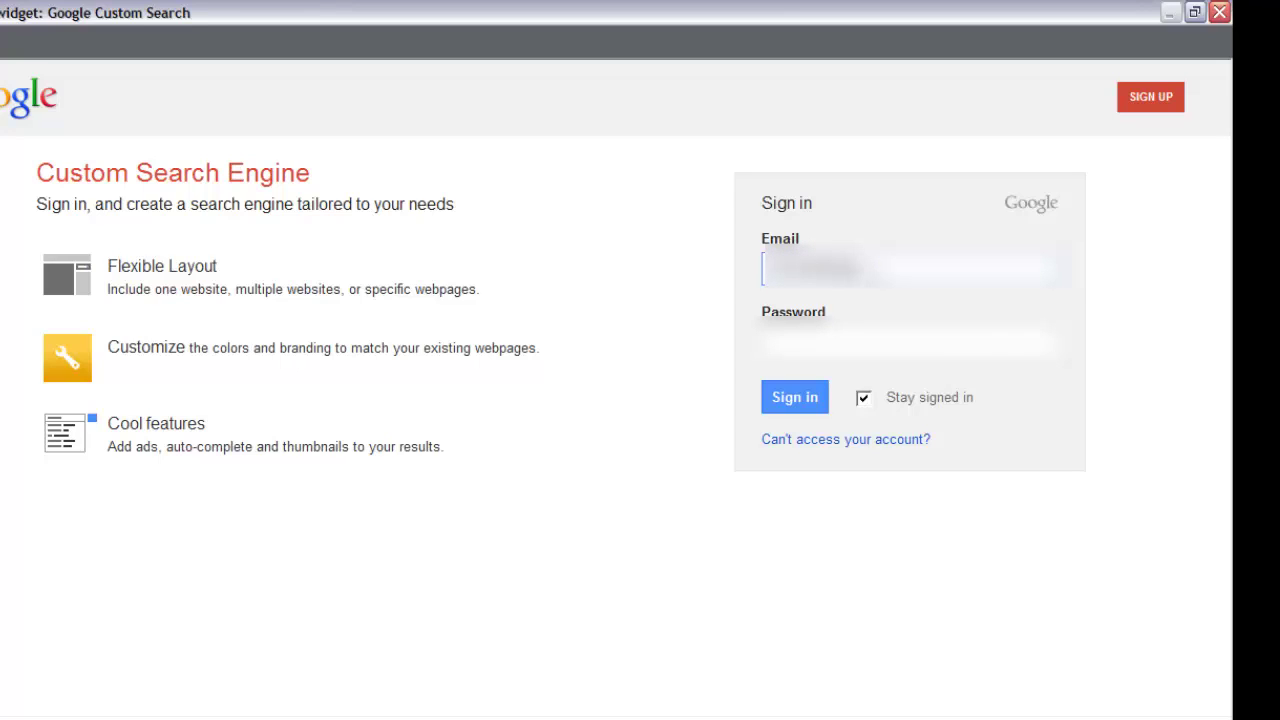
pyautogui.write('@gmail.com')
pyautogui.press('Tab')
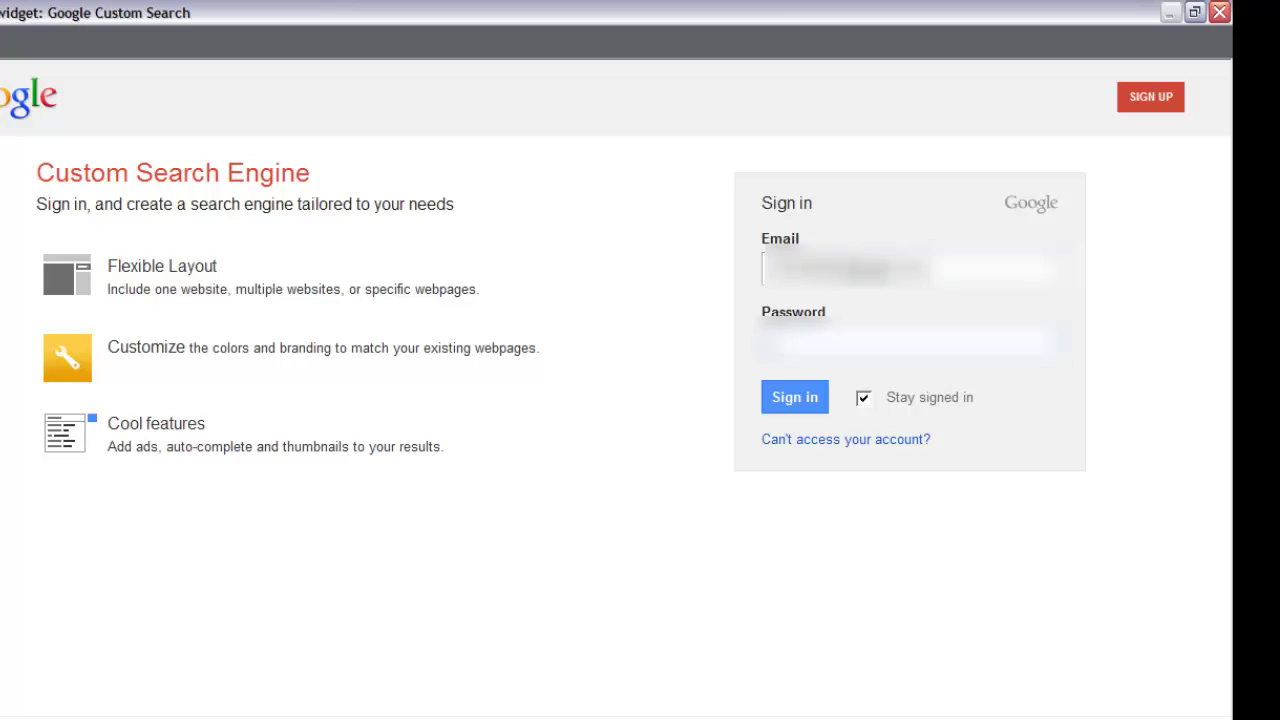
pyautogui.write('password')
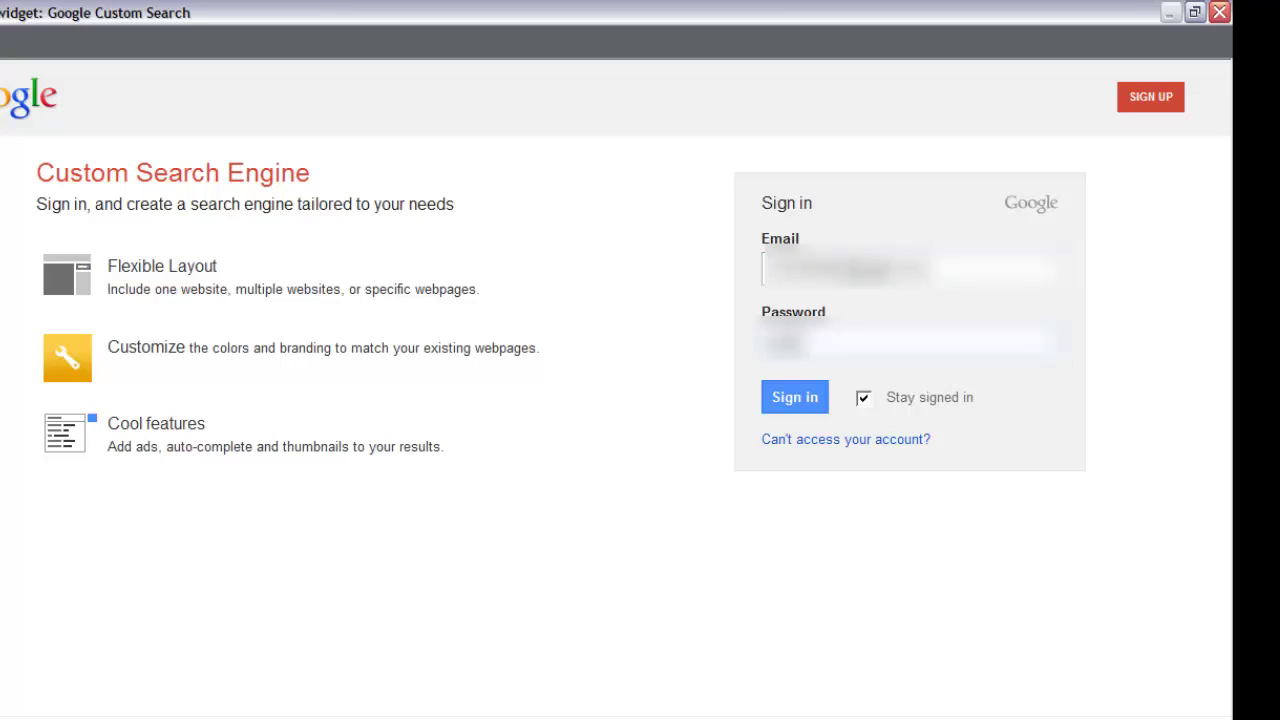
pyautogui.press('Return')
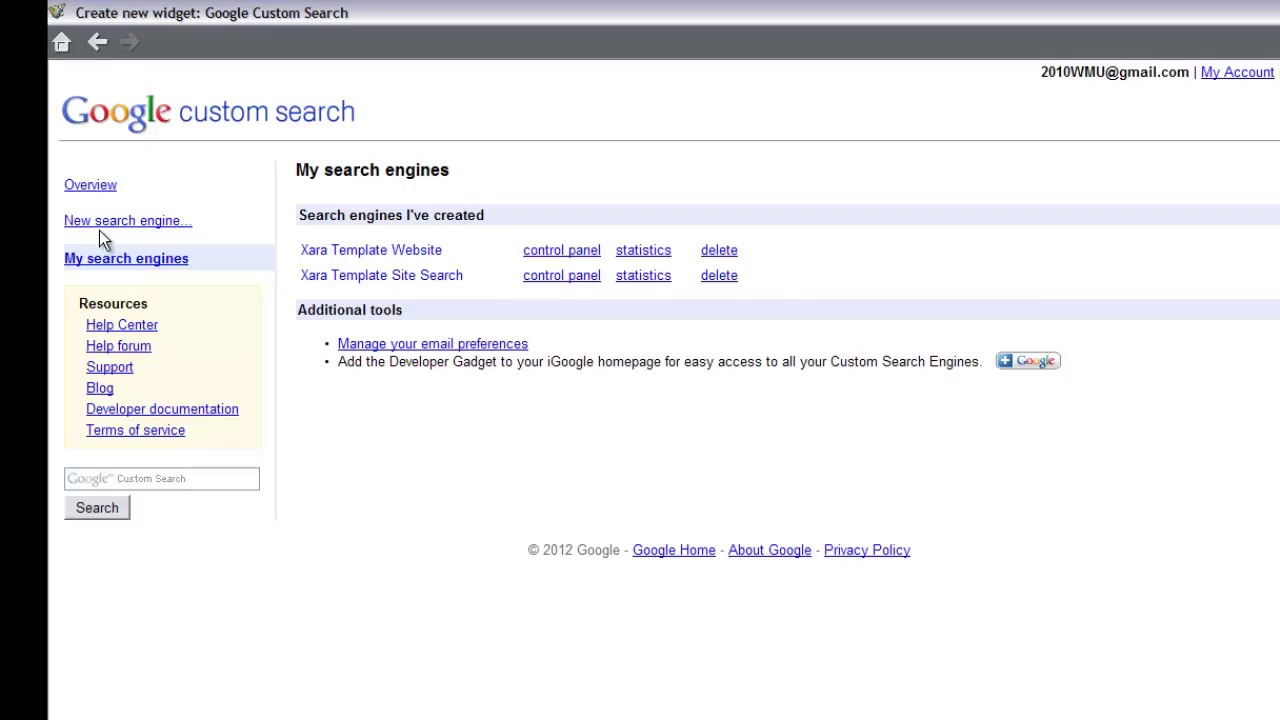
# Step: Create a new engine named 'Xara Website Development Search Engine', described as 'Website Development training for youtube viewers.'
pyautogui.click(155, 228)
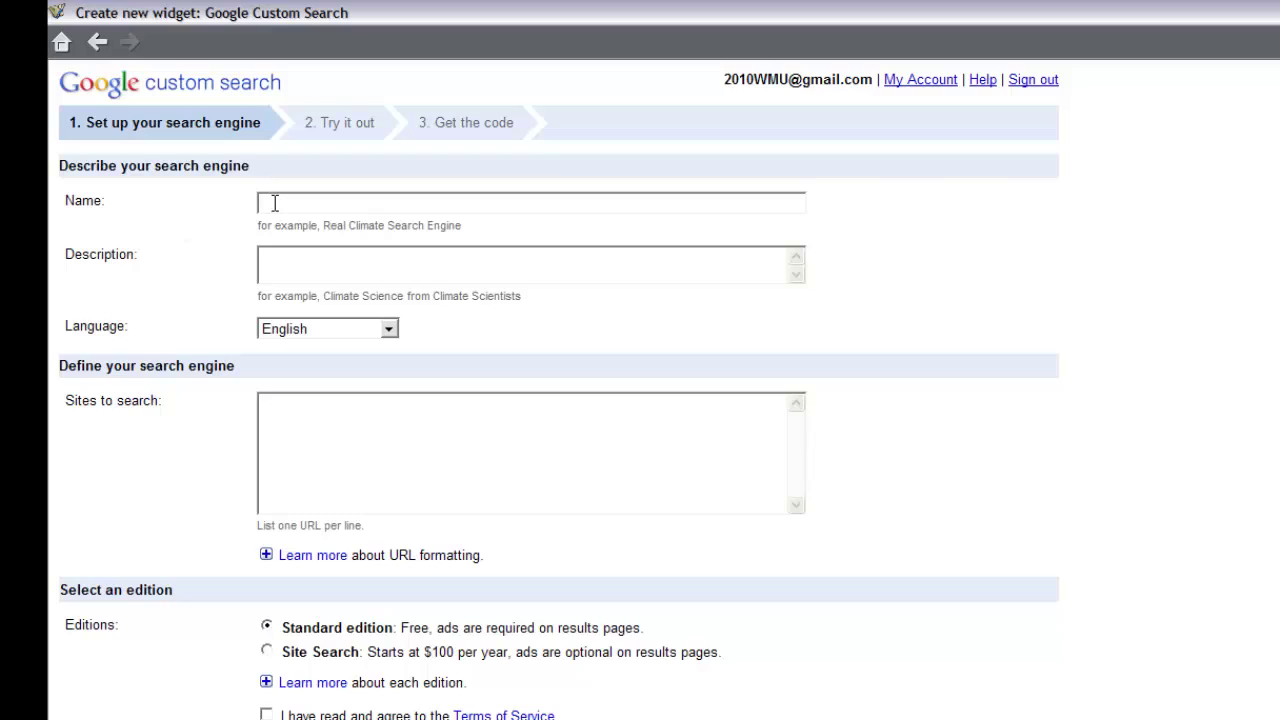
pyautogui.write('Xara Website Development Sear')
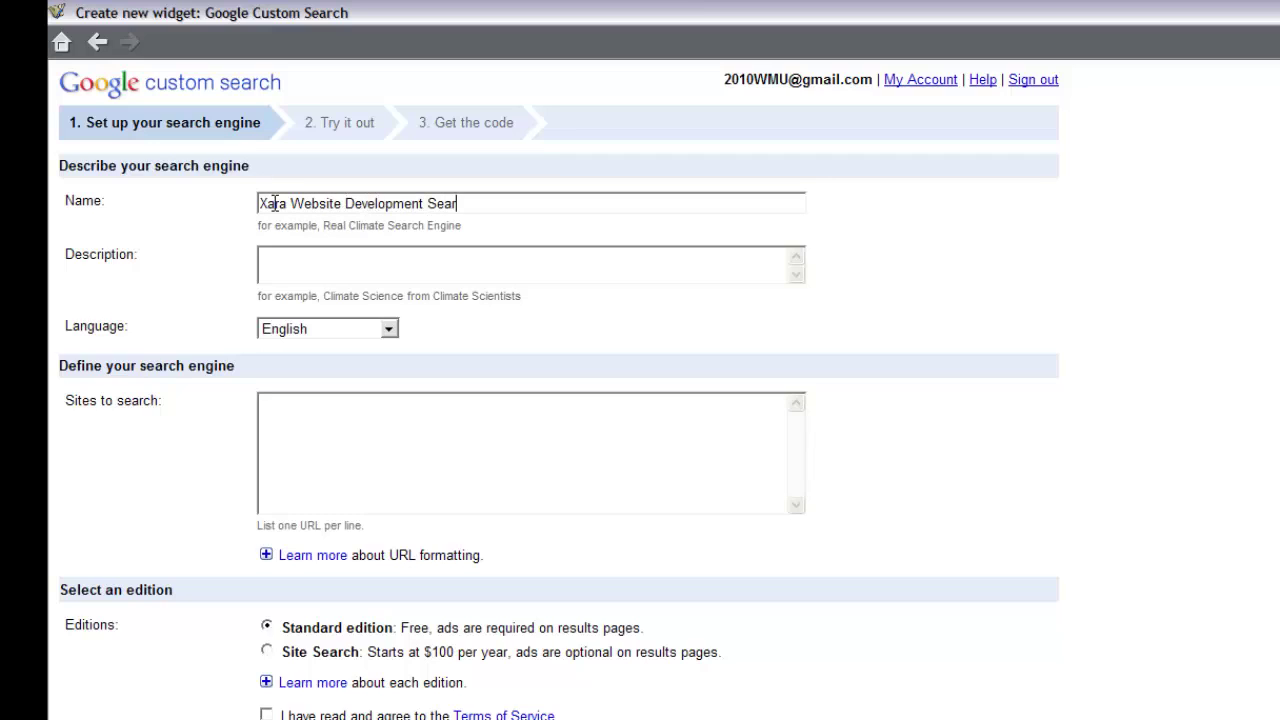
pyautogui.write('ch Engine')
pyautogui.click(285, 265)
pyautogui.write('Website ')
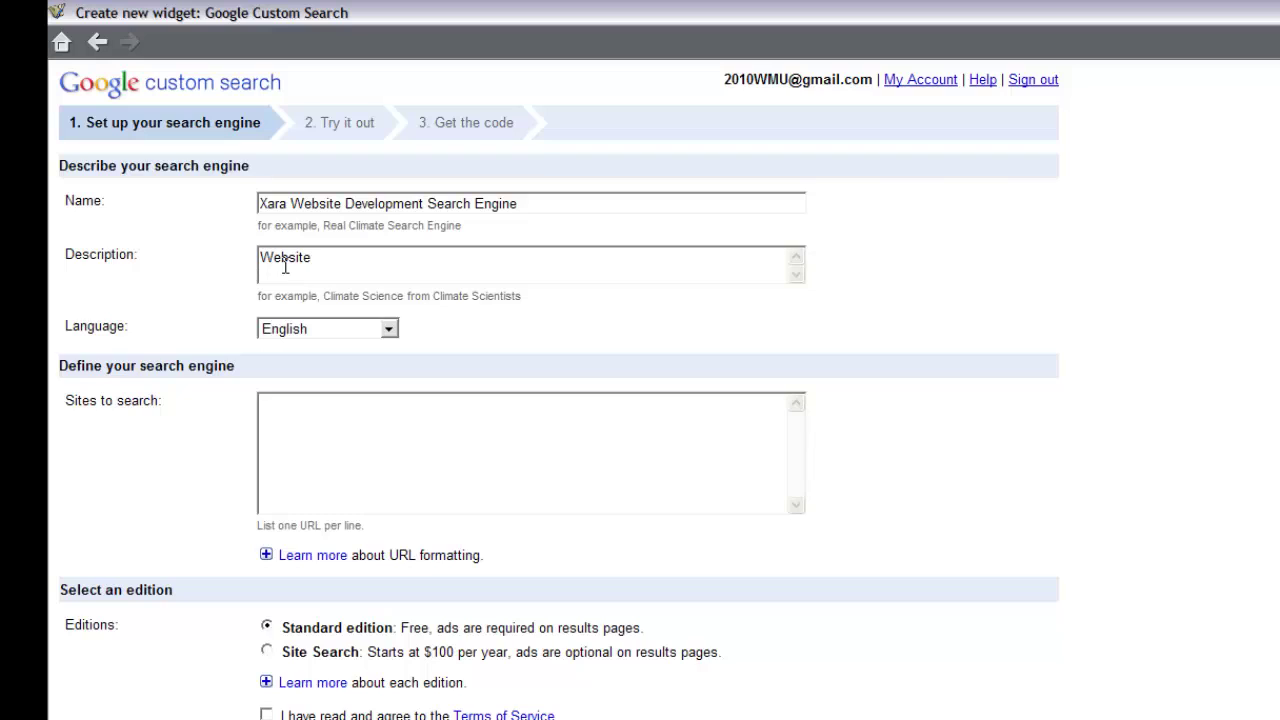
pyautogui.write('Development training for ')
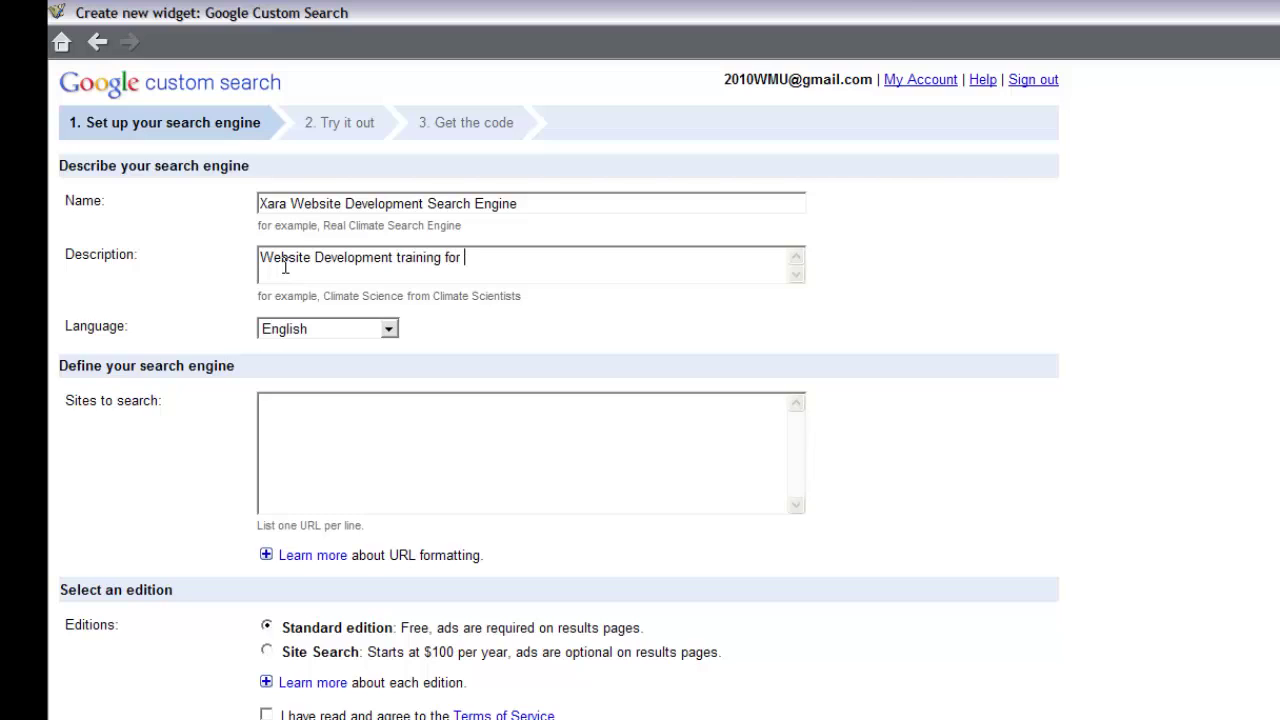
pyautogui.write('youtube viewers.')
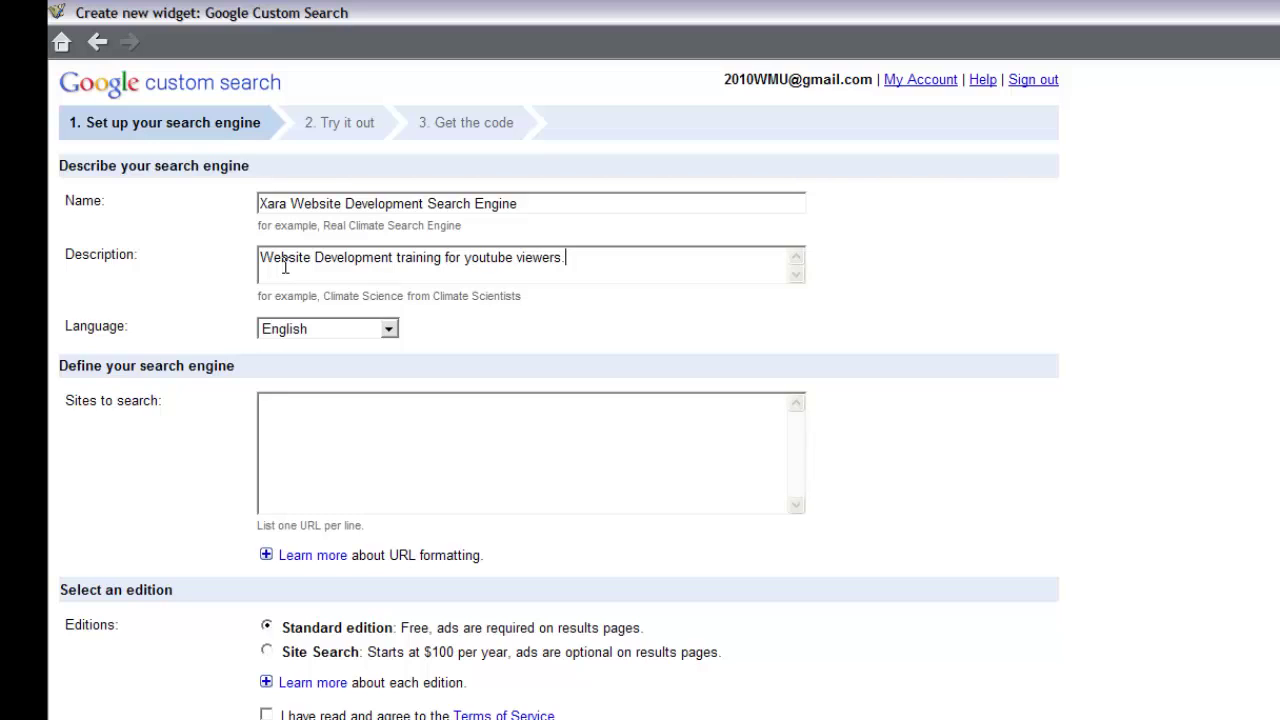
pyautogui.click(380, 333)
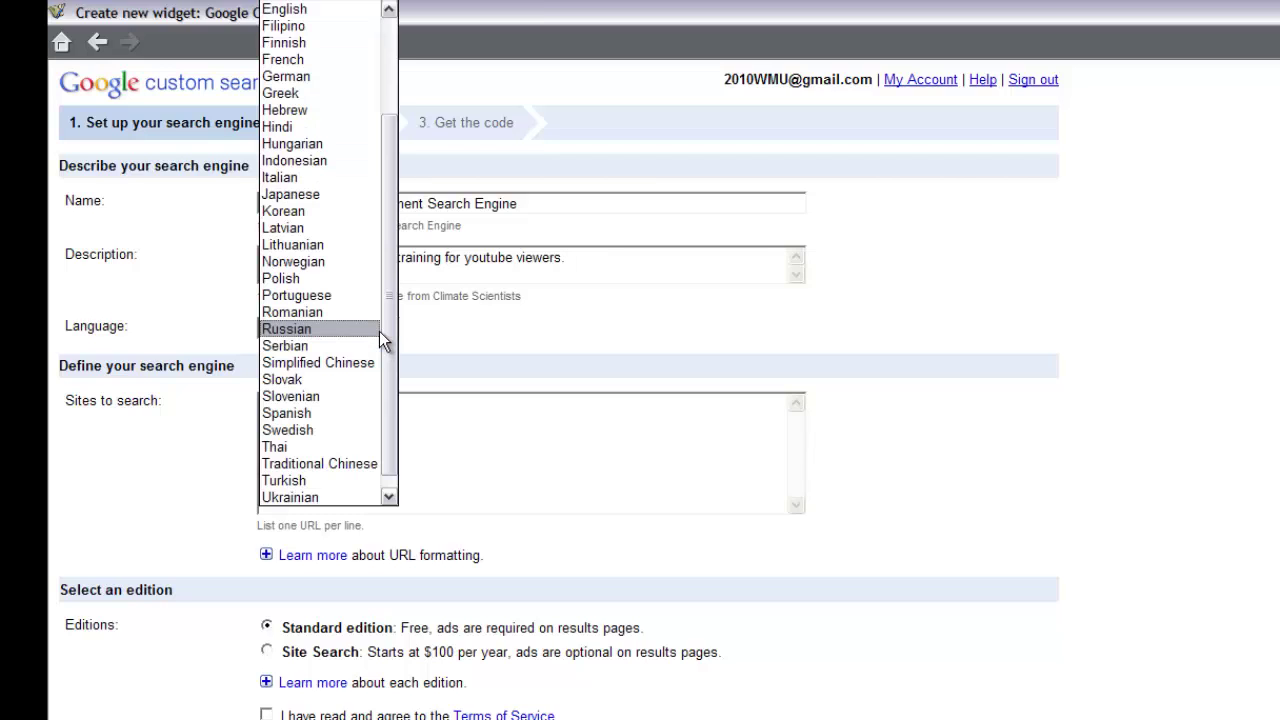
pyautogui.click(380, 333)
pyautogui.click(380, 333)
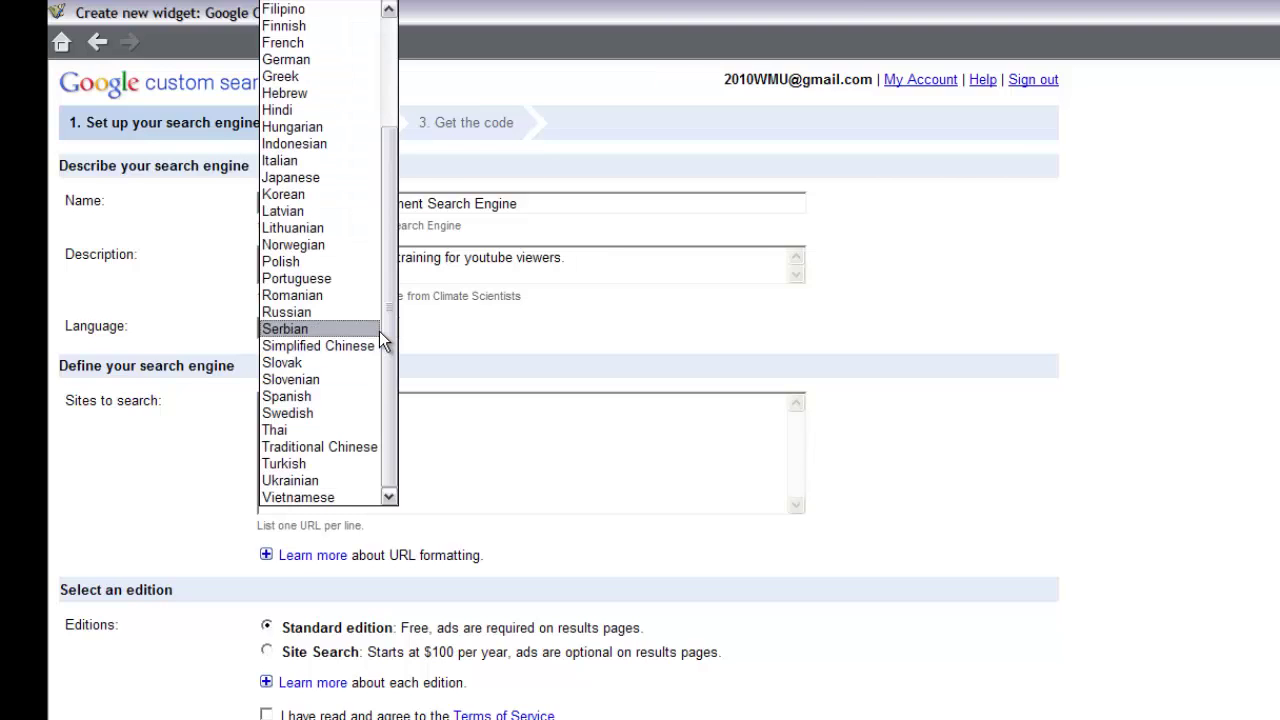
pyautogui.press('e')
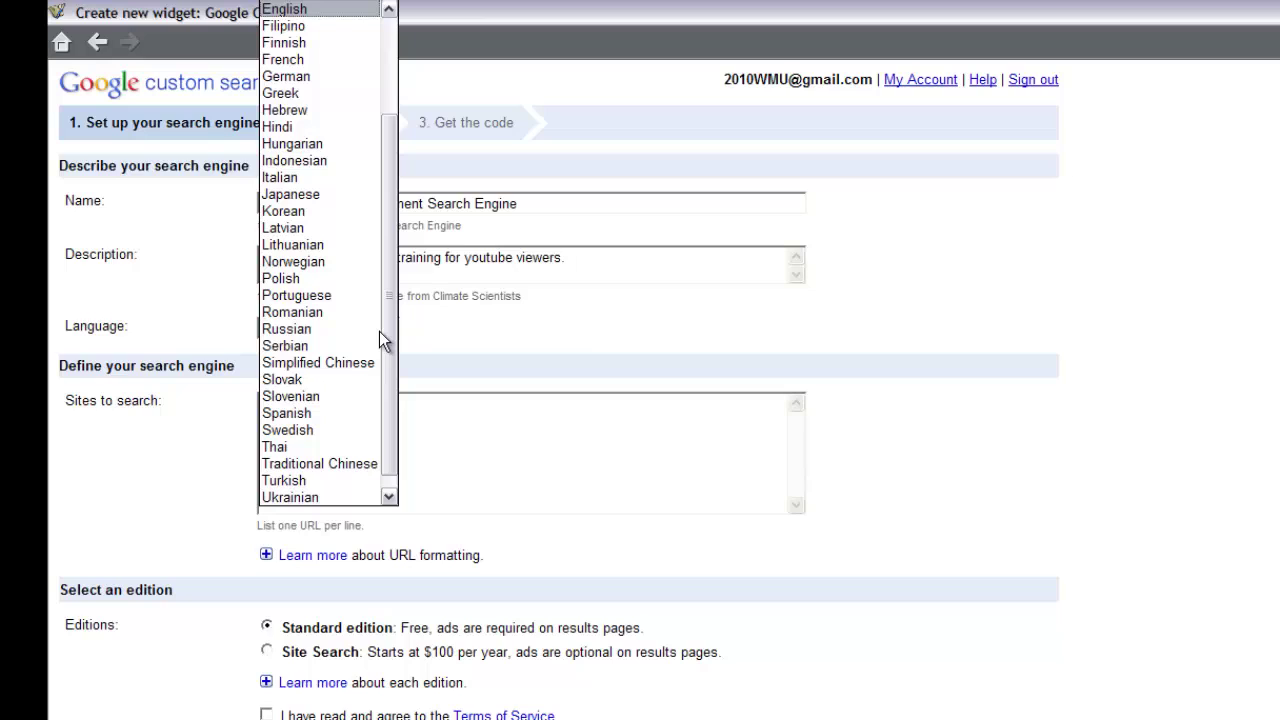
pyautogui.click(352, 12)
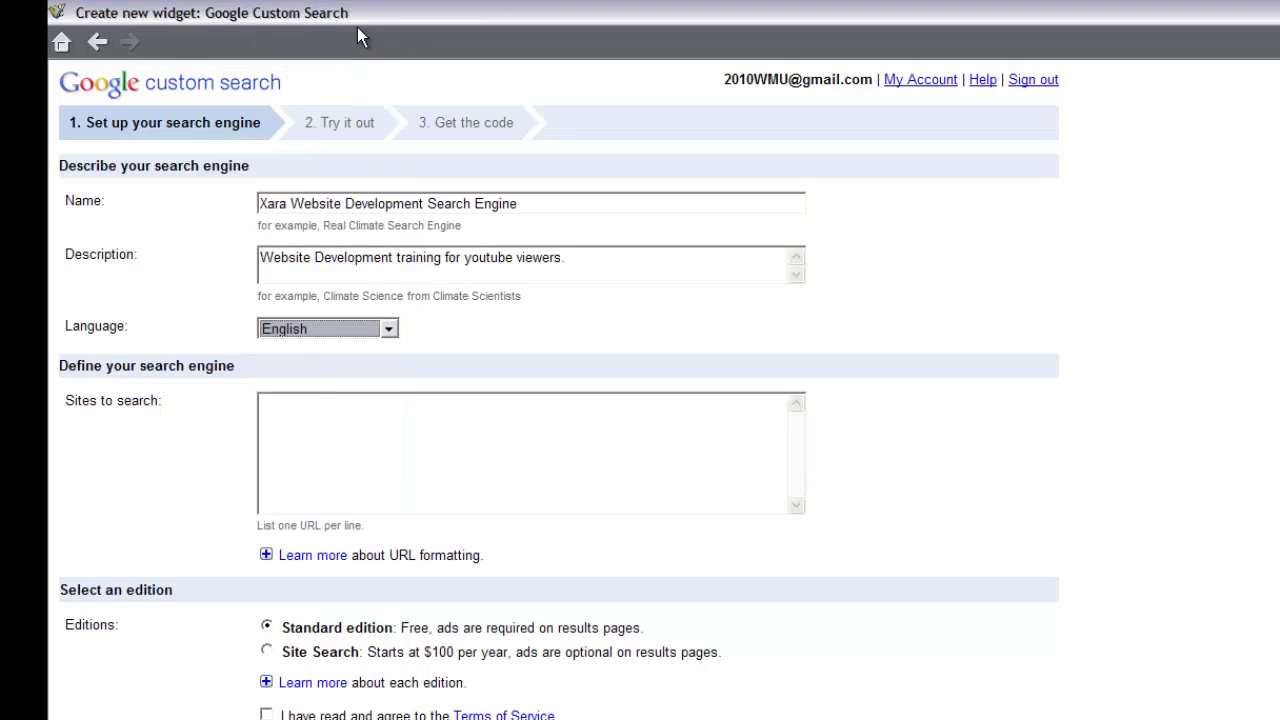
pyautogui.click(314, 430)
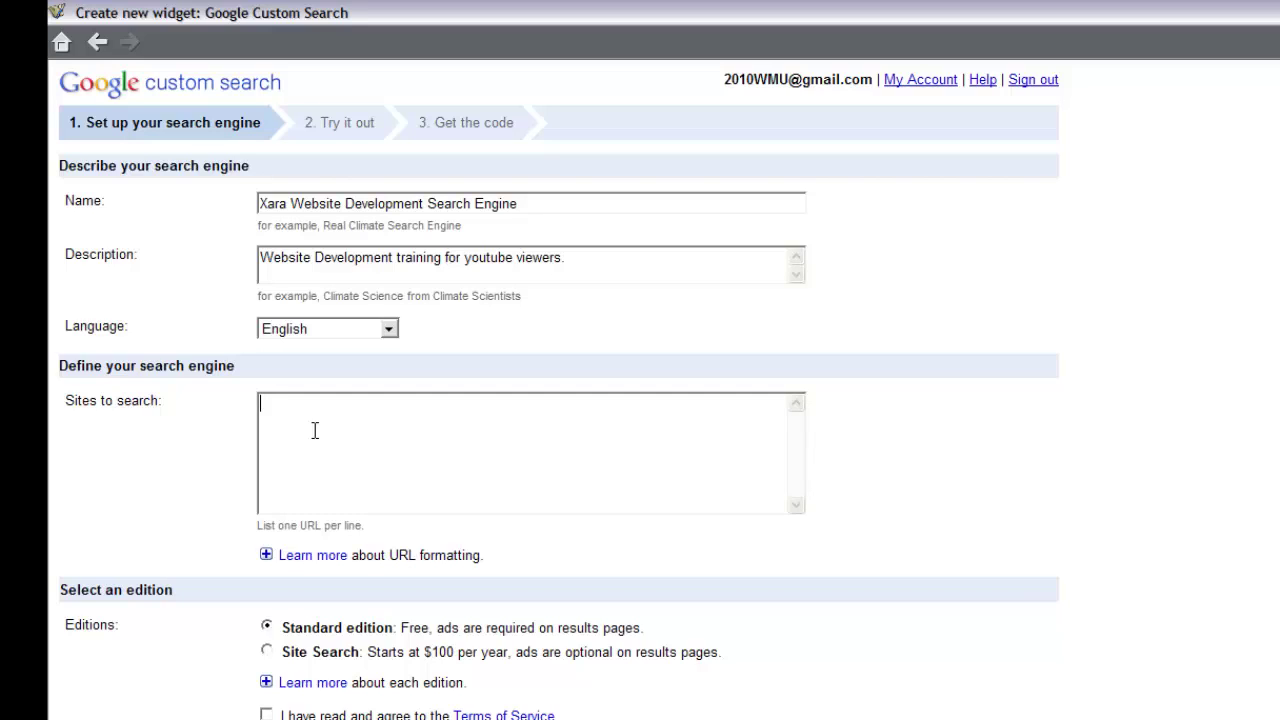
pyautogui.write('www.xaratemplate.com')
pyautogui.press('Return')
pyautogui.write('www.')
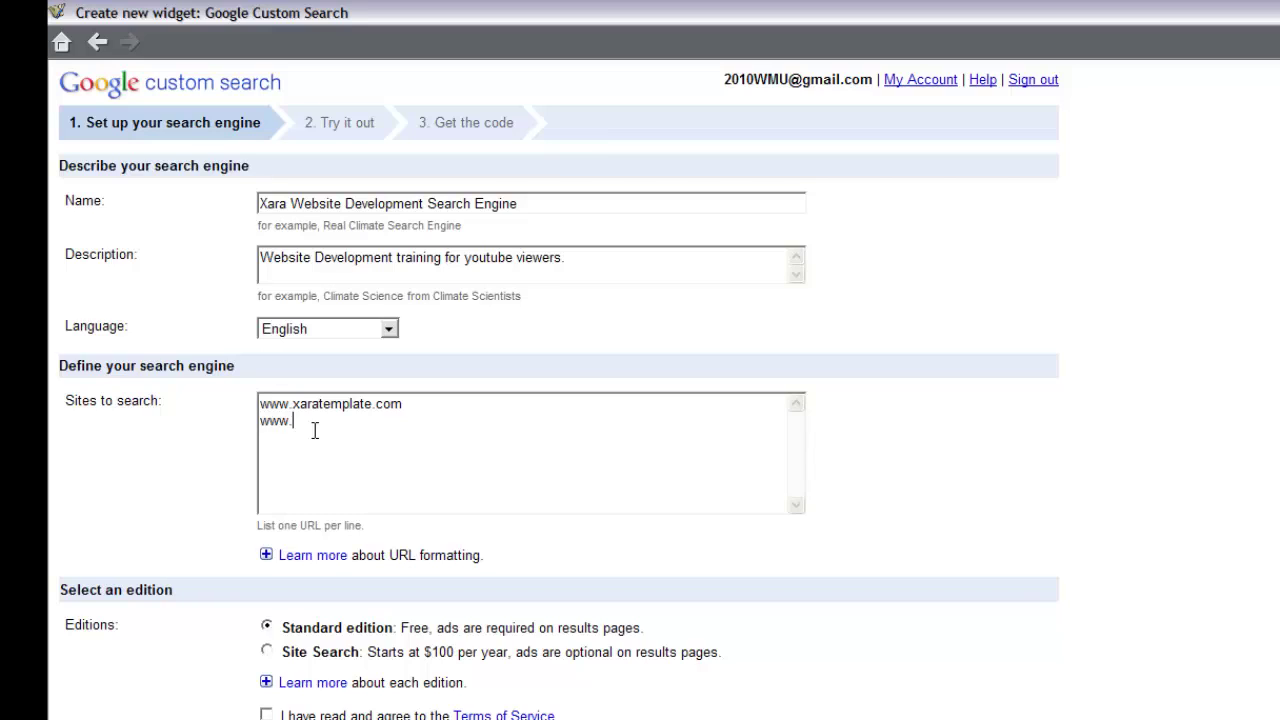
pyautogui.write('domain.com')
pyautogui.hotkey('shift', 'Home')
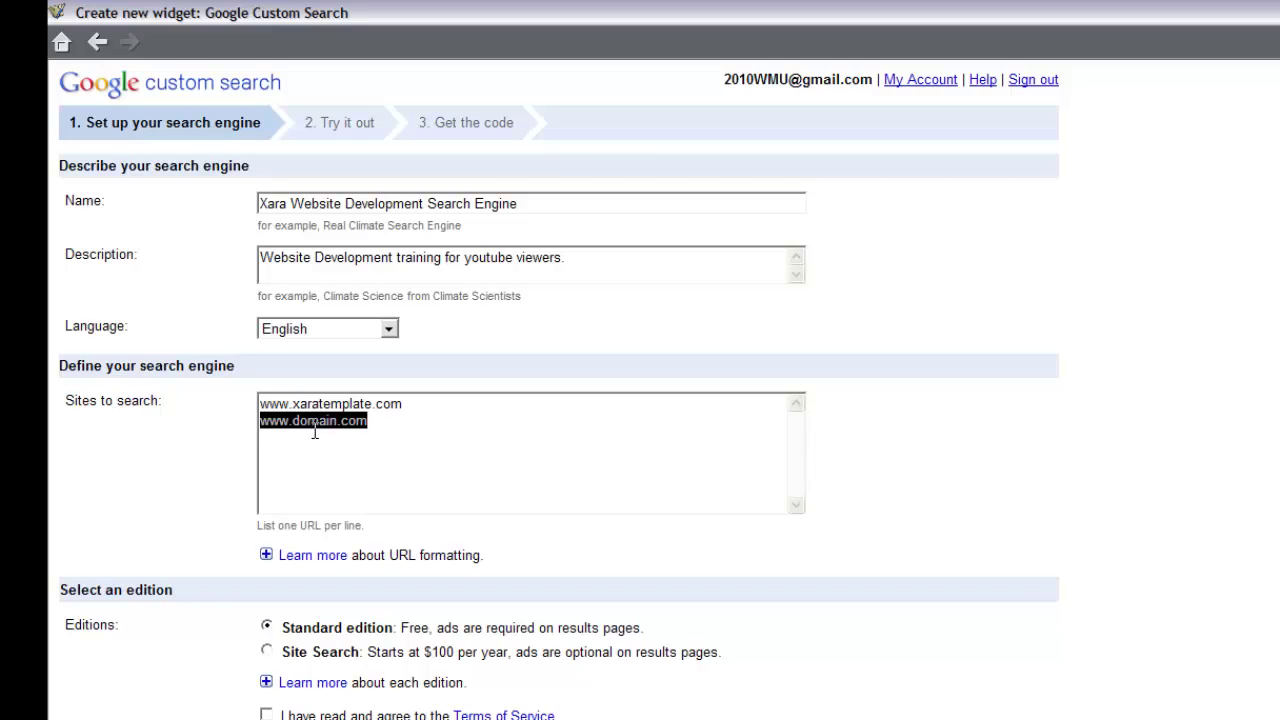
pyautogui.press('BackSpace')
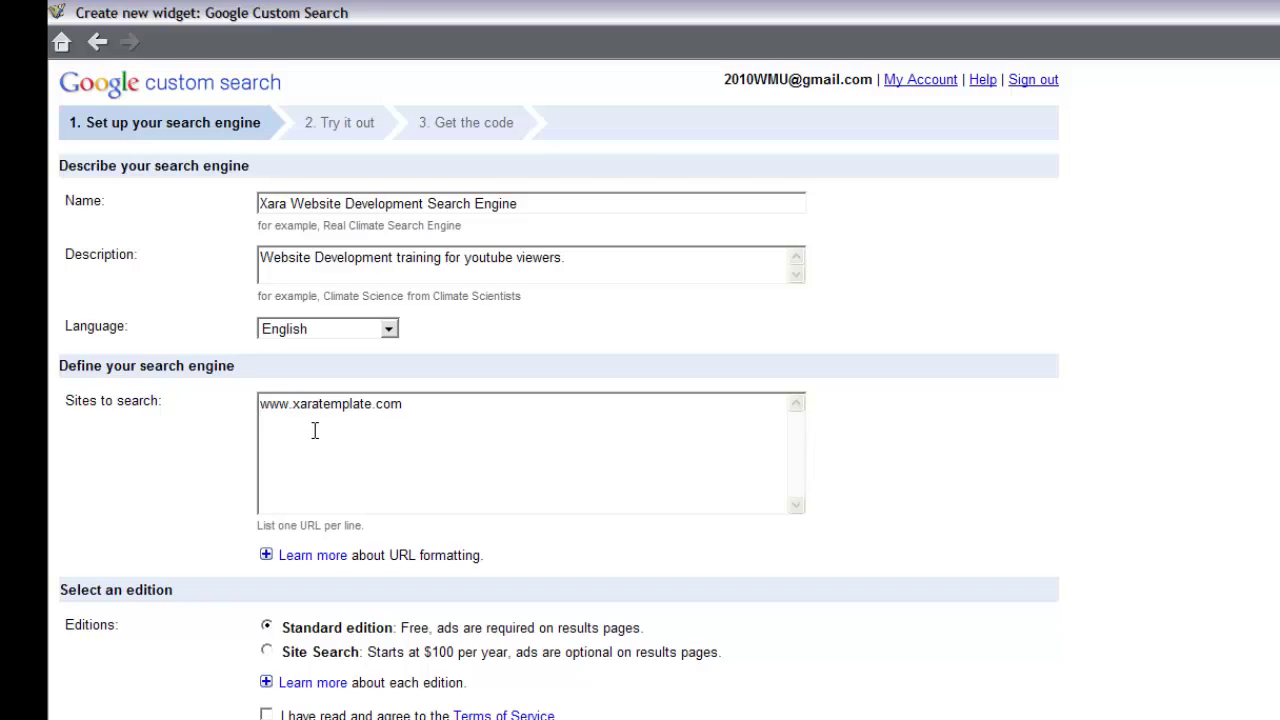
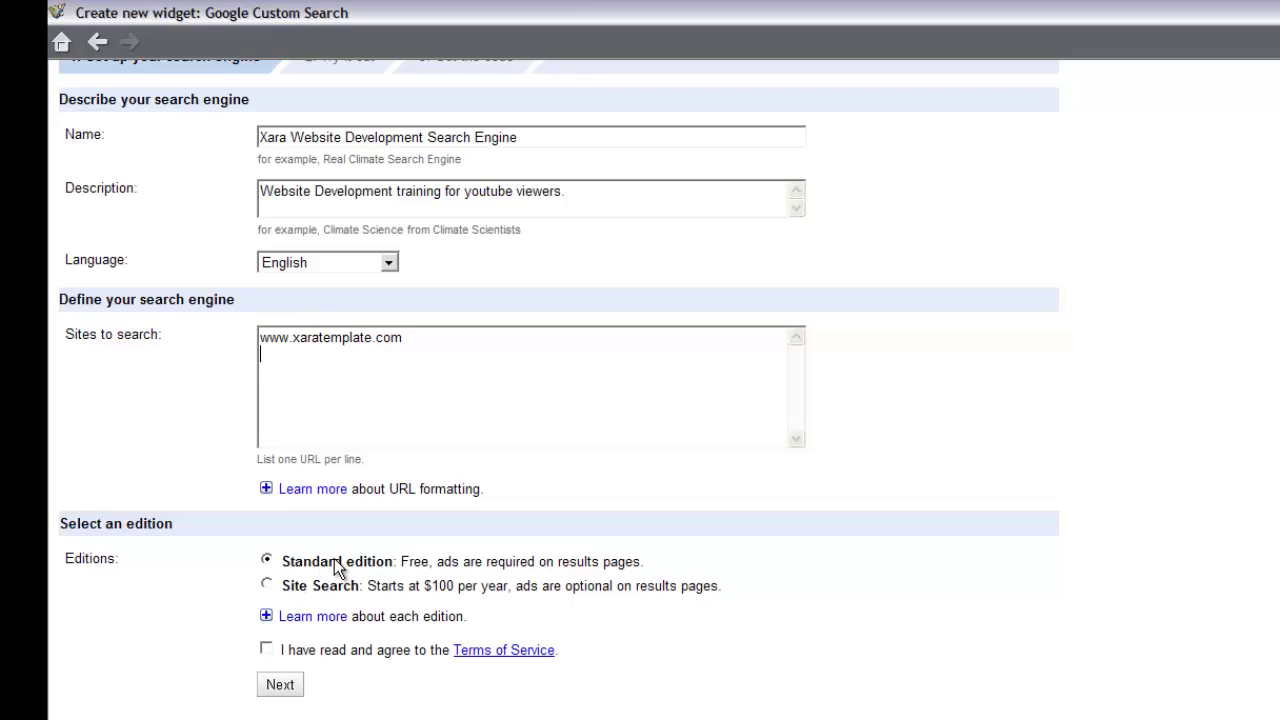
# Step: Accept the Google Custom Search Terms of Service
pyautogui.click(266, 652)
pyautogui.scroll(2, 171, 590)
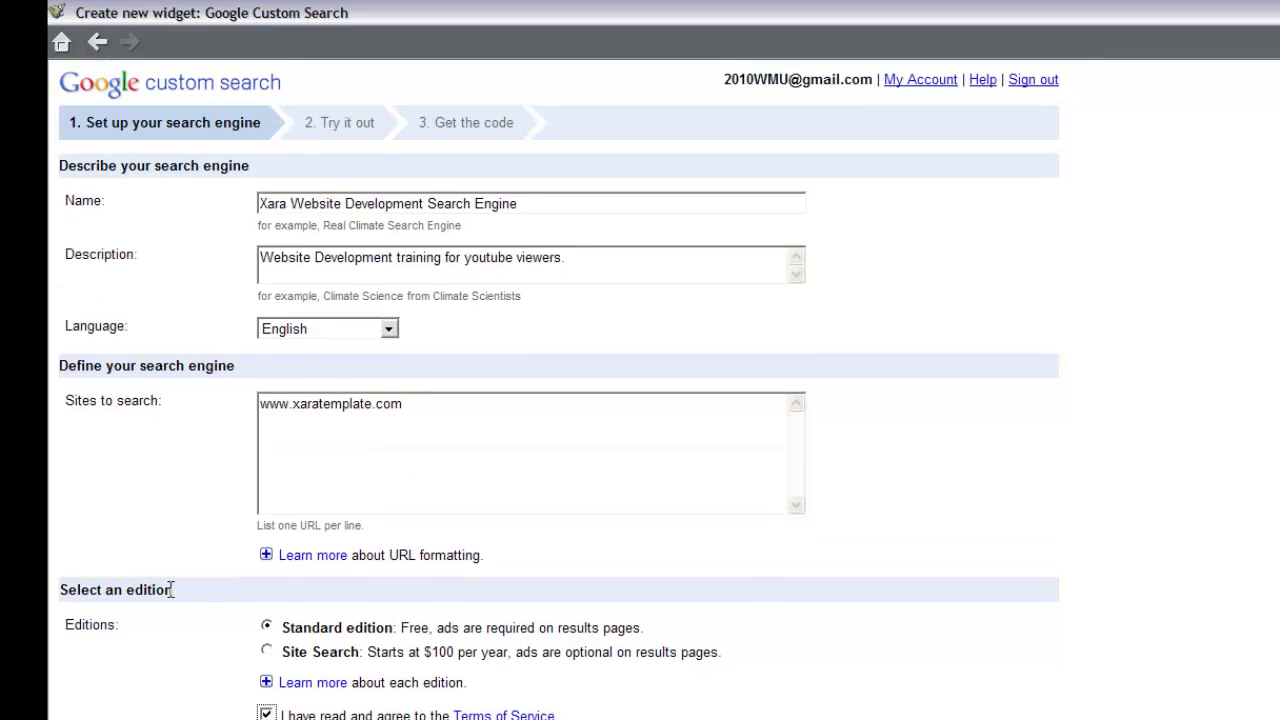
pyautogui.scroll(-2, 171, 590)
pyautogui.scroll(2, 171, 590)
# Step: Capitalise 'Development' in the description and continue to the Try it out step
pyautogui.click(319, 259)
pyautogui.press('Delete')
pyautogui.write('D')
pyautogui.scroll(-1, 249, 457)
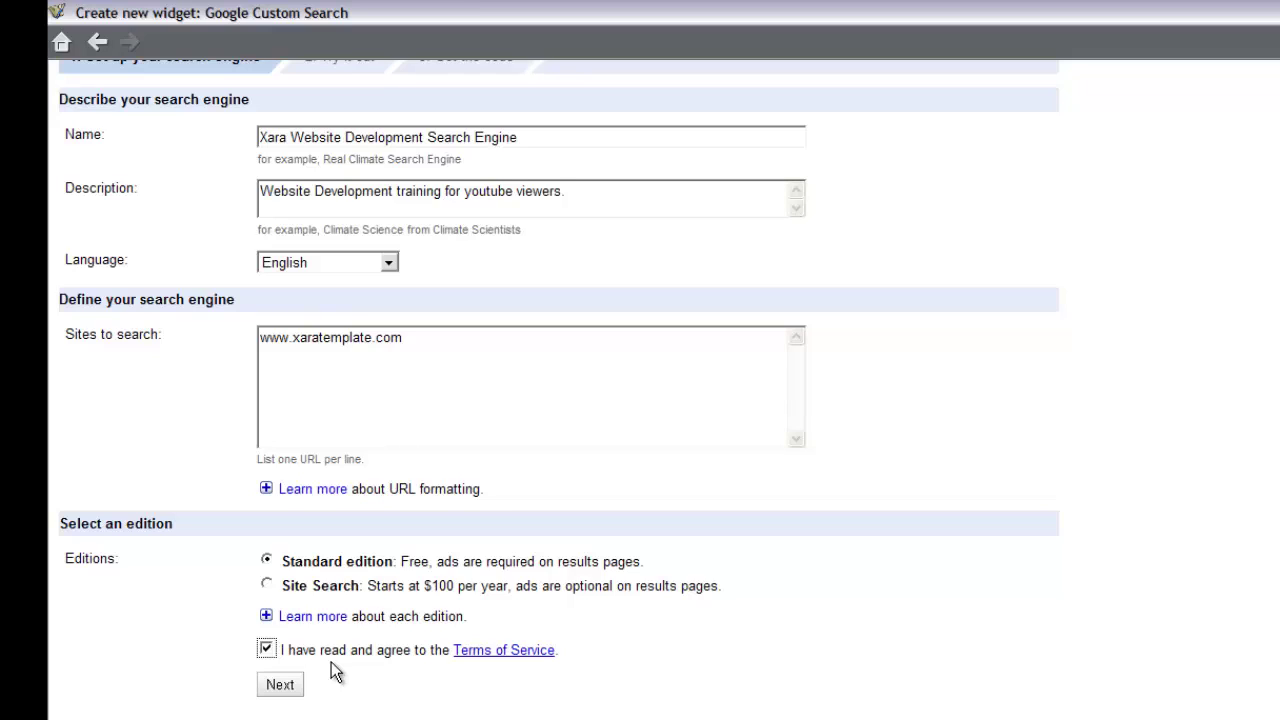
pyautogui.click(284, 686)
pyautogui.click(284, 686)
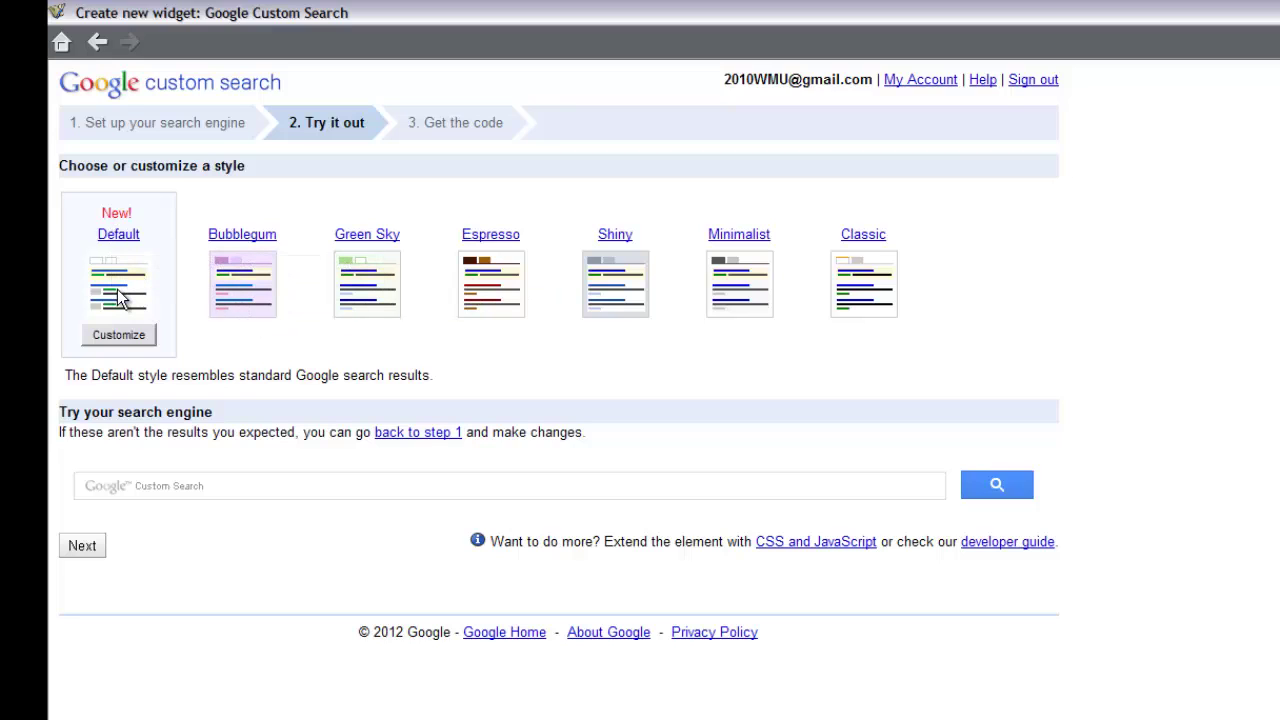
# Step: Preview the Bubblegum, Green Sky, Espresso, Shiny, Minimalist and Classic results styles
pyautogui.click(232, 282)
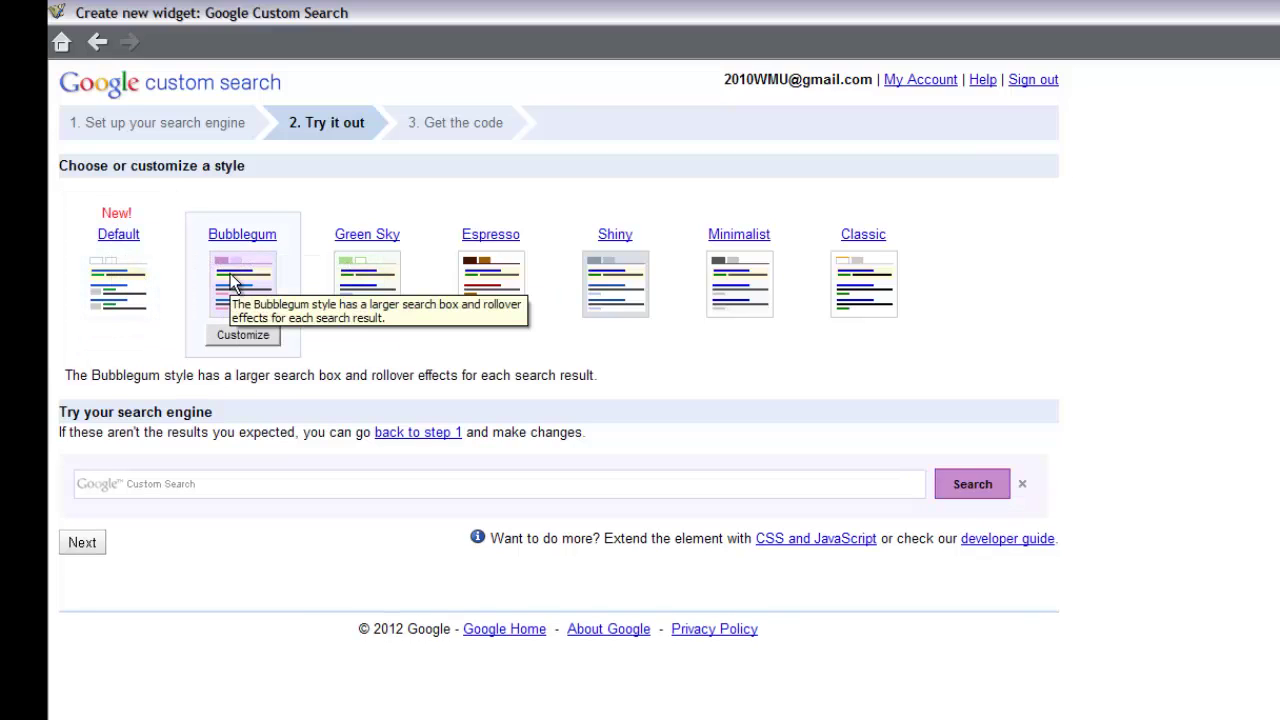
pyautogui.click(360, 298)
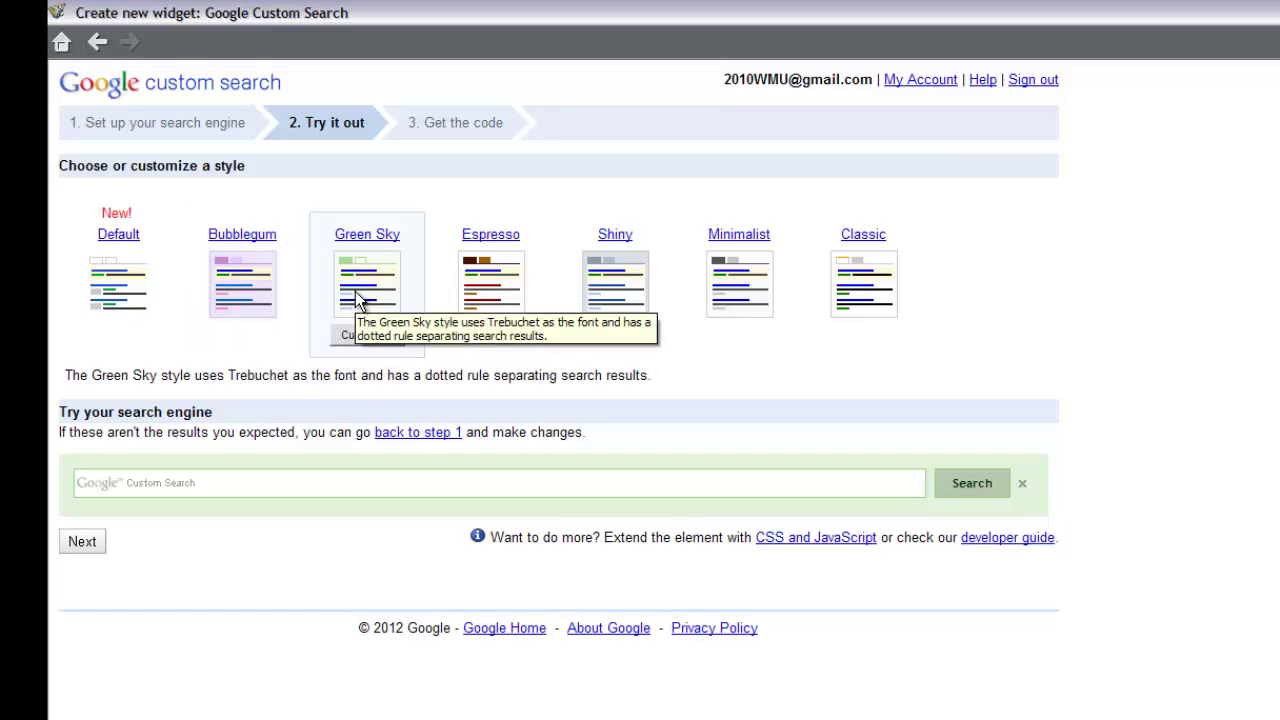
pyautogui.click(484, 294)
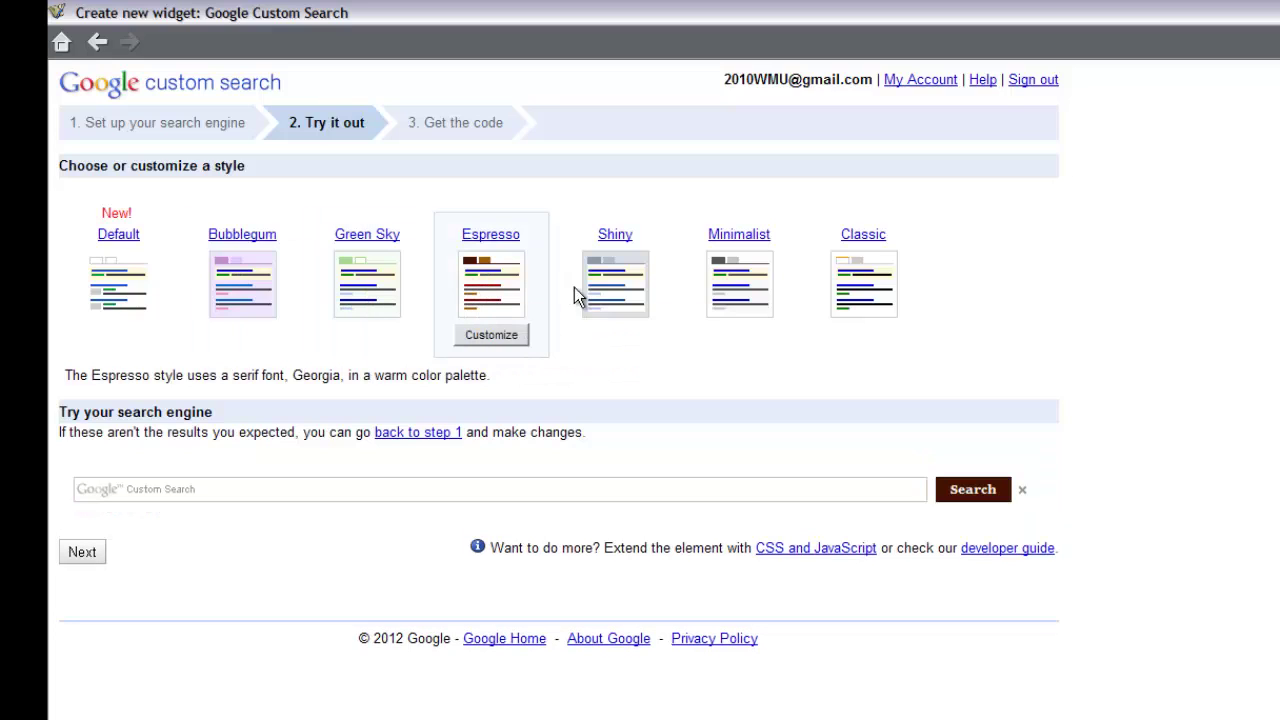
pyautogui.click(629, 286)
pyautogui.click(760, 290)
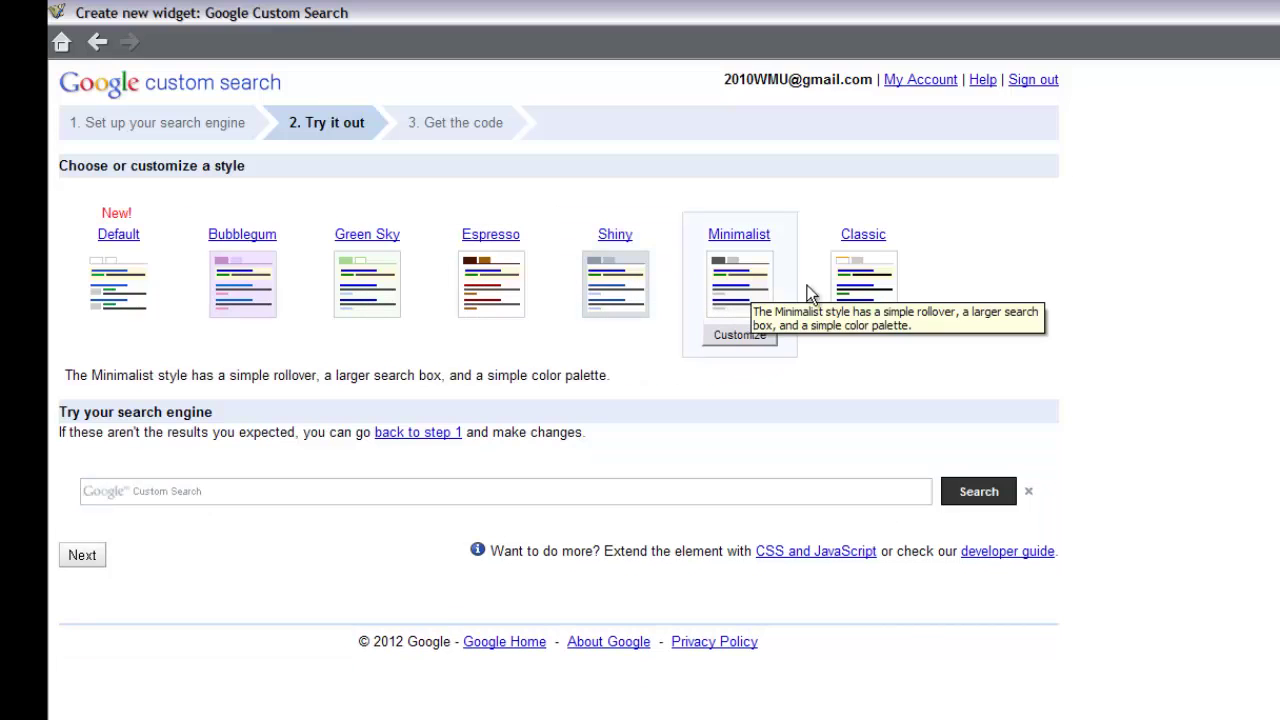
pyautogui.click(866, 290)
# Step: Compare the styles again, keep the Default style and continue to Get the code
pyautogui.click(735, 292)
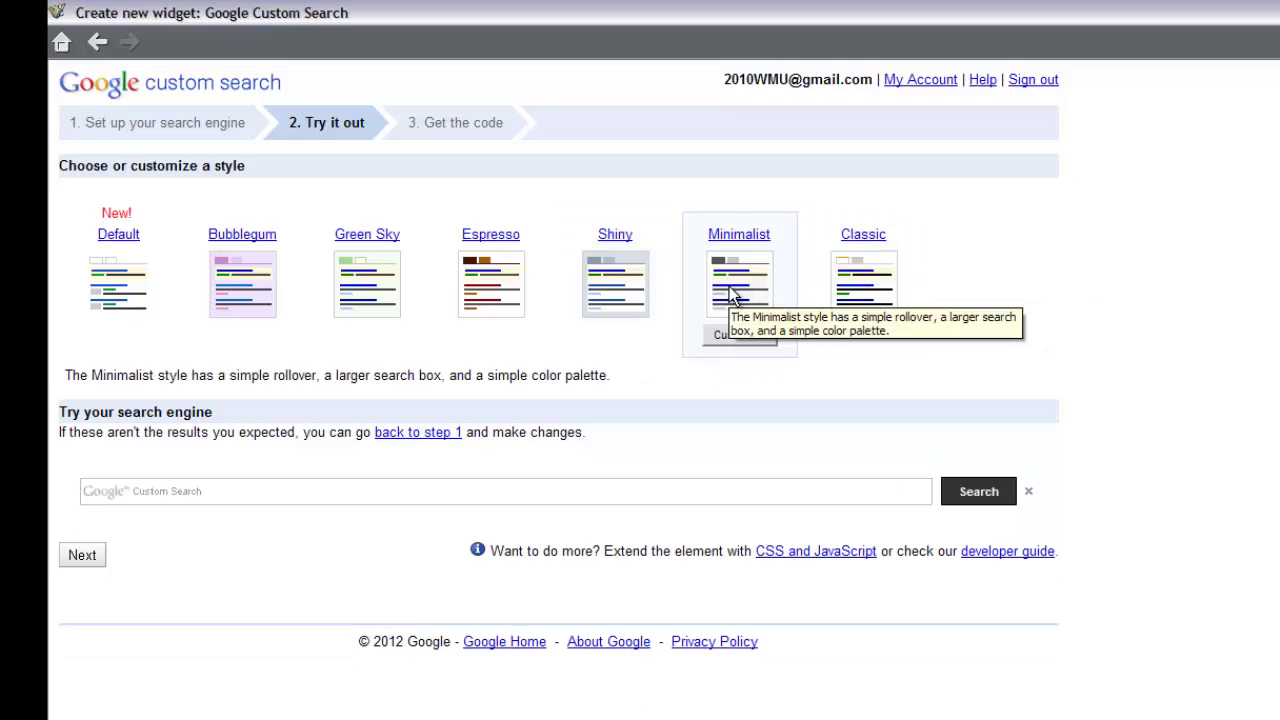
pyautogui.click(632, 288)
pyautogui.click(512, 286)
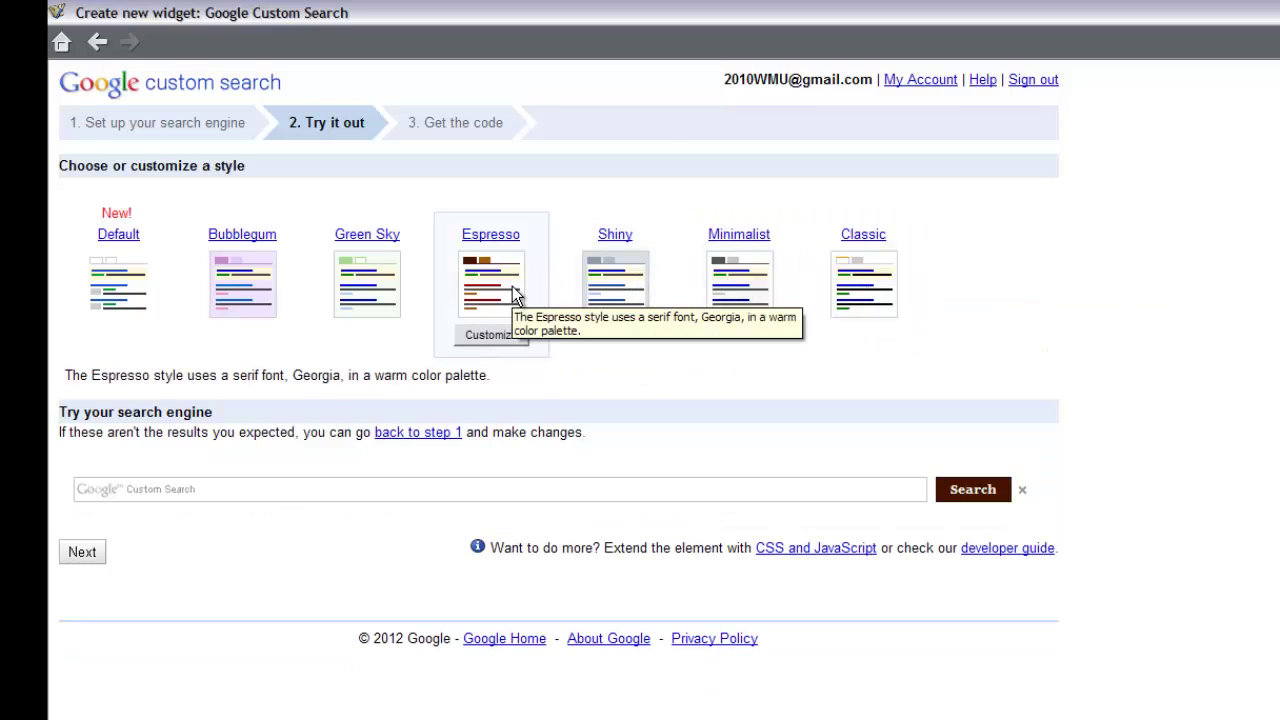
pyautogui.click(395, 284)
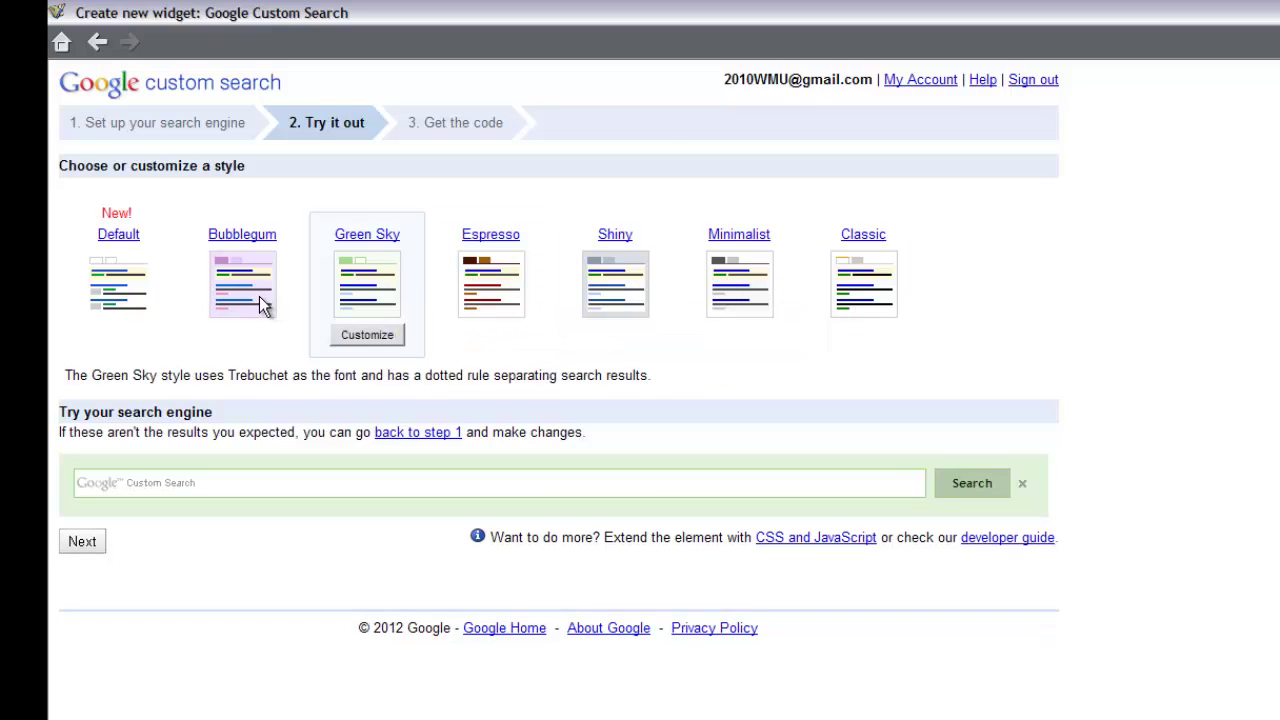
pyautogui.click(259, 296)
pyautogui.click(366, 312)
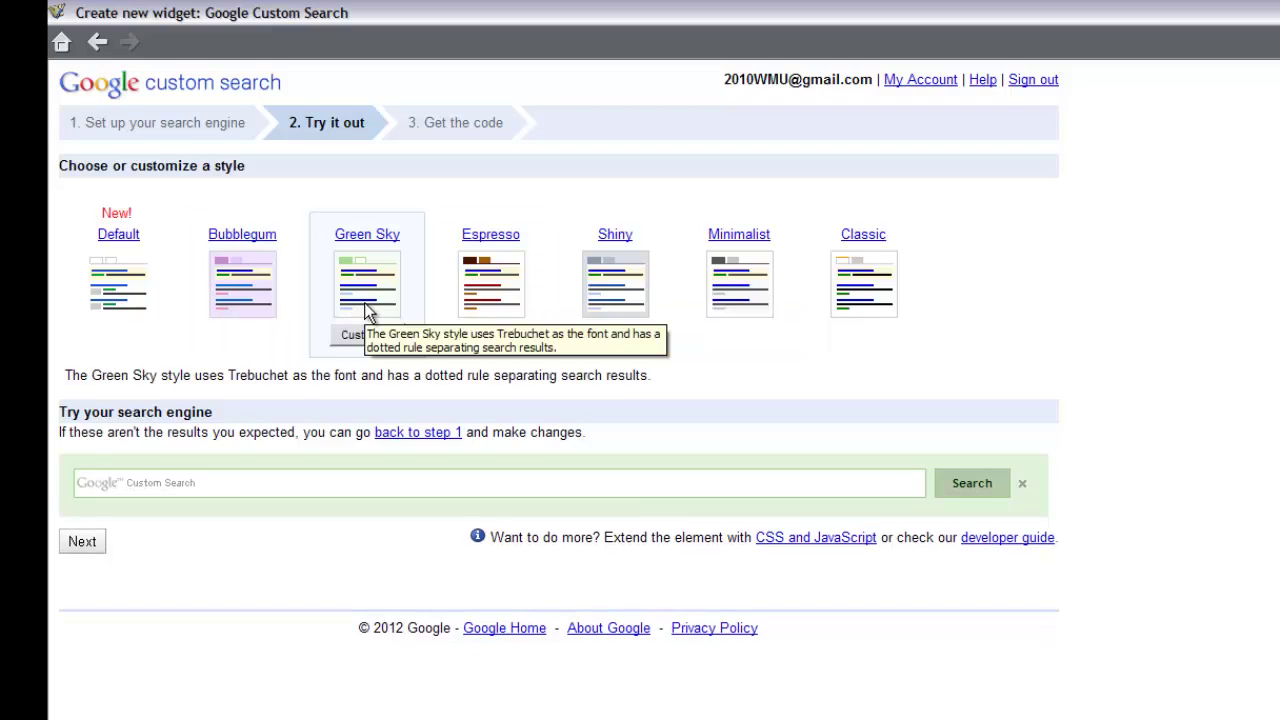
pyautogui.click(505, 302)
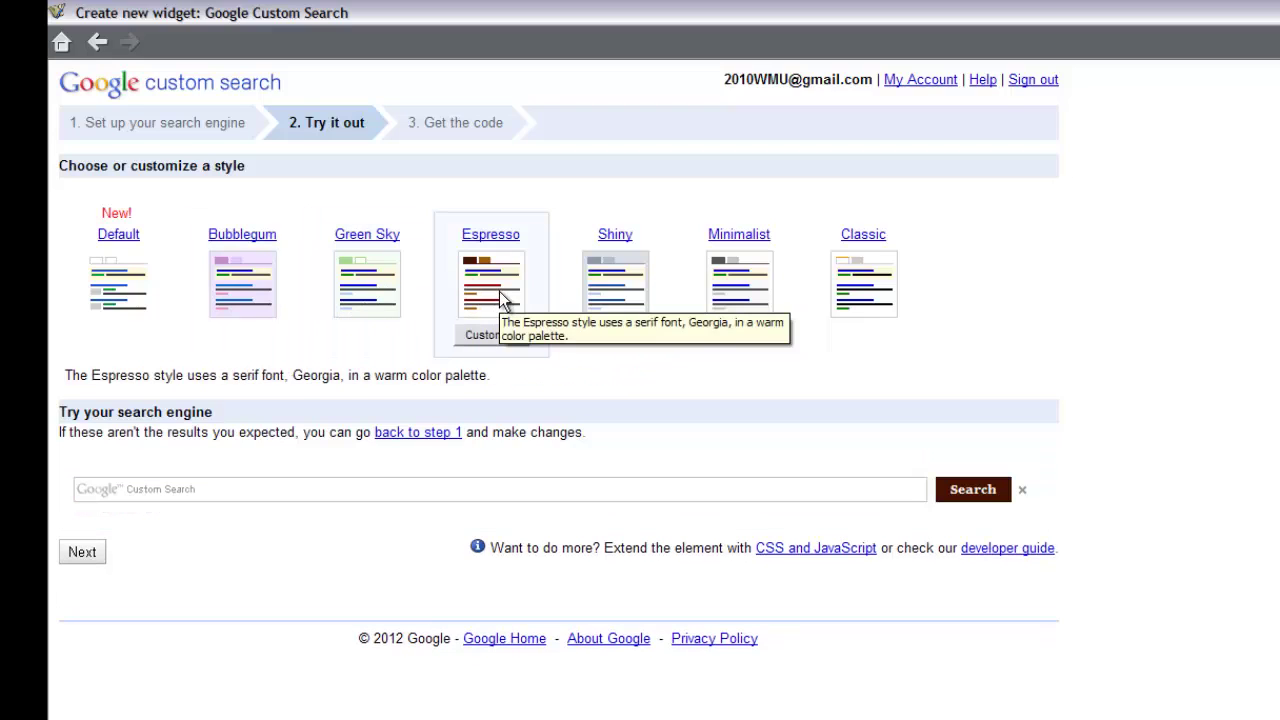
pyautogui.click(125, 296)
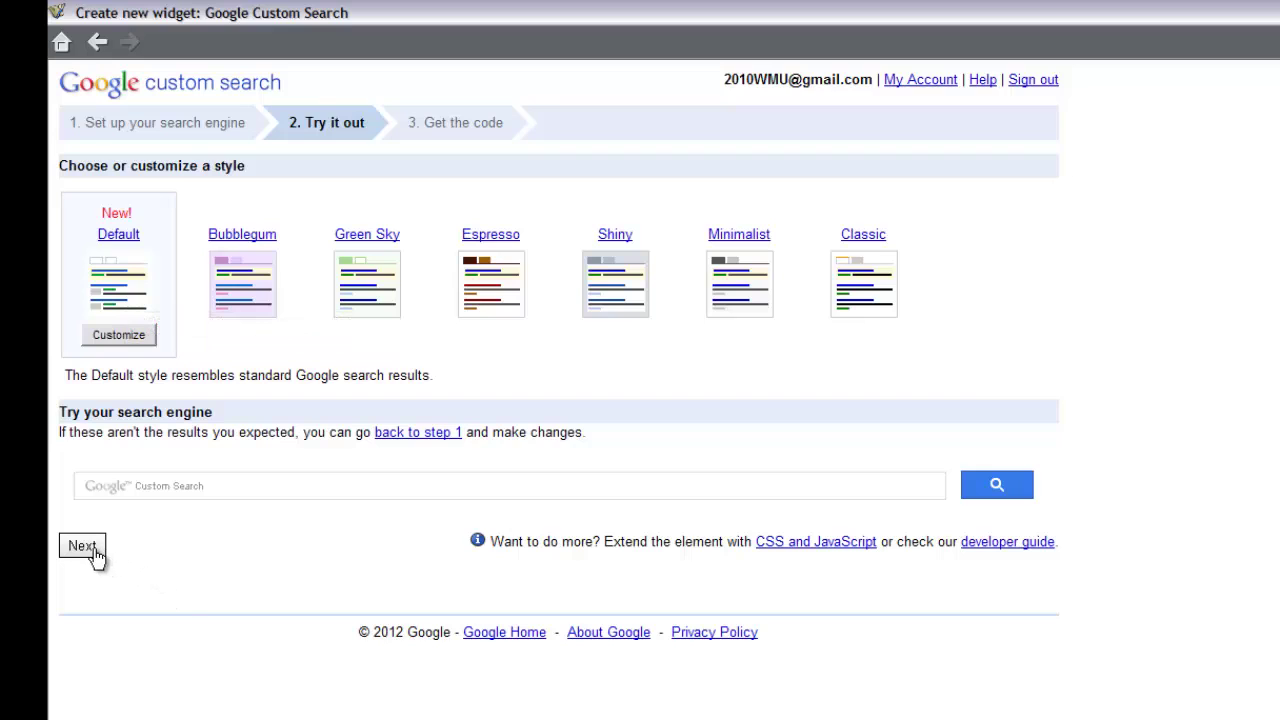
pyautogui.click(85, 552)
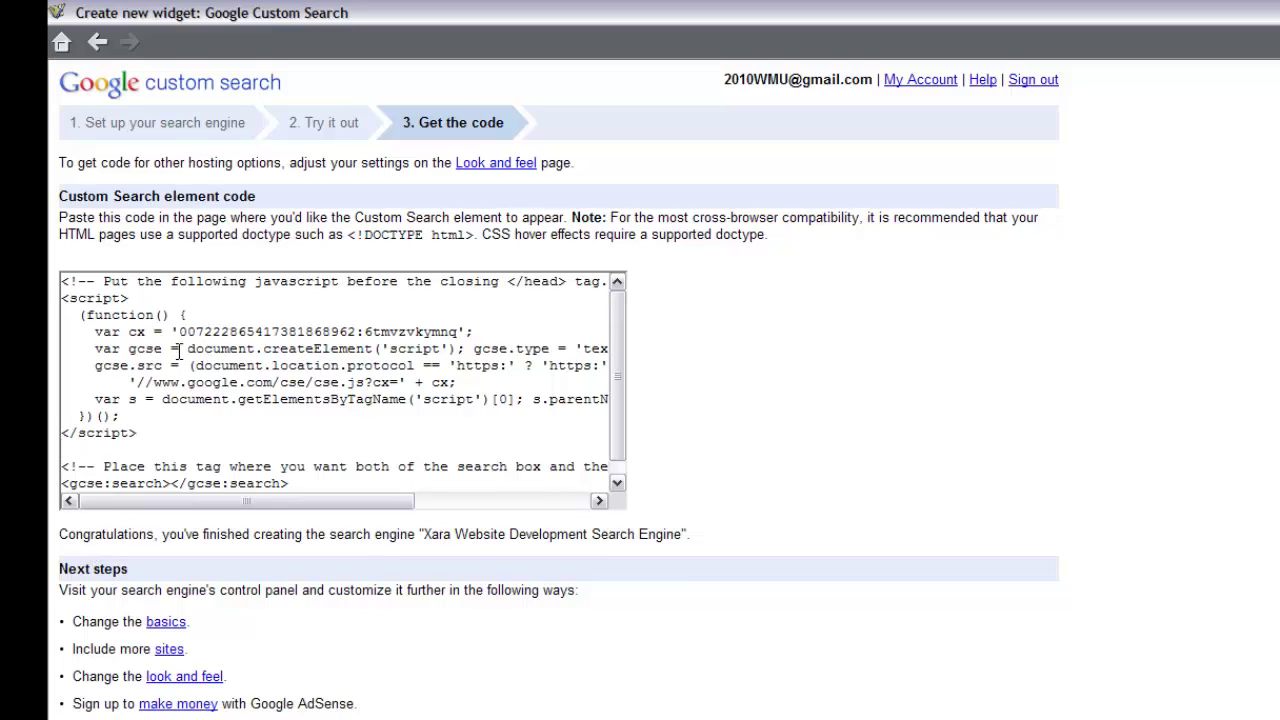
# Step: Select all the search element code and insert it as a widget on the Xara page
pyautogui.click(203, 350)
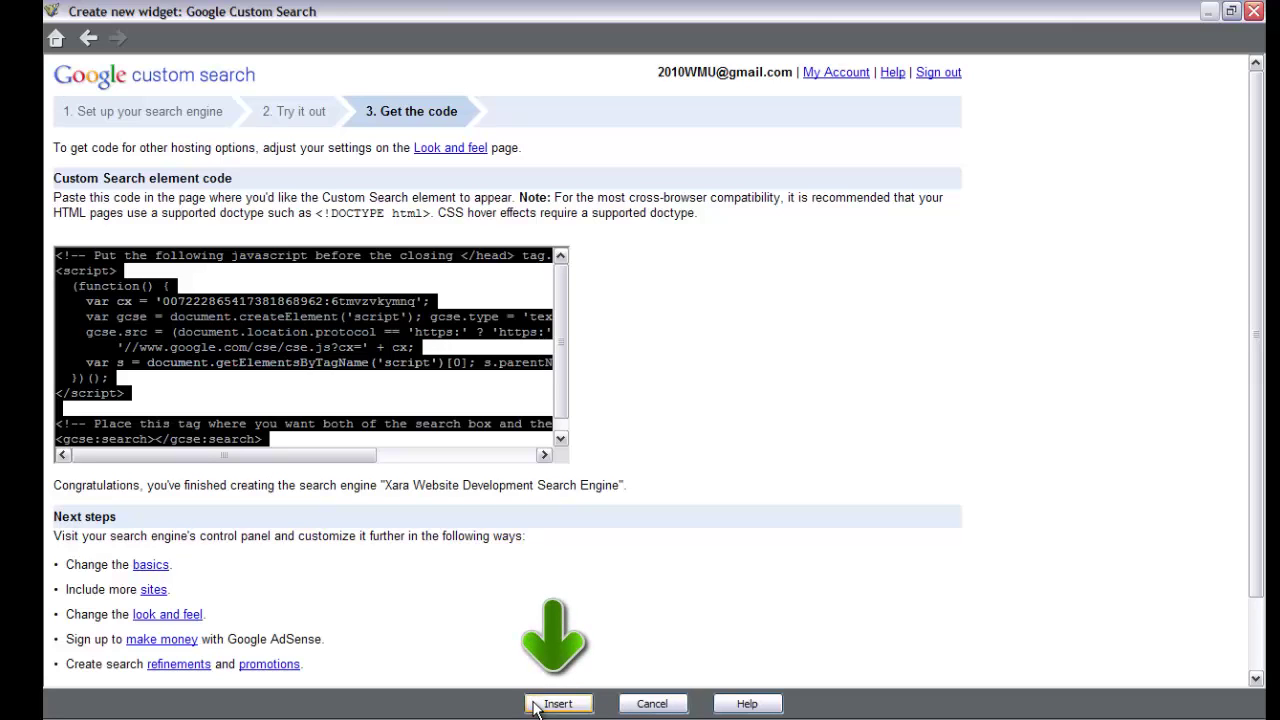
pyautogui.click(540, 705)
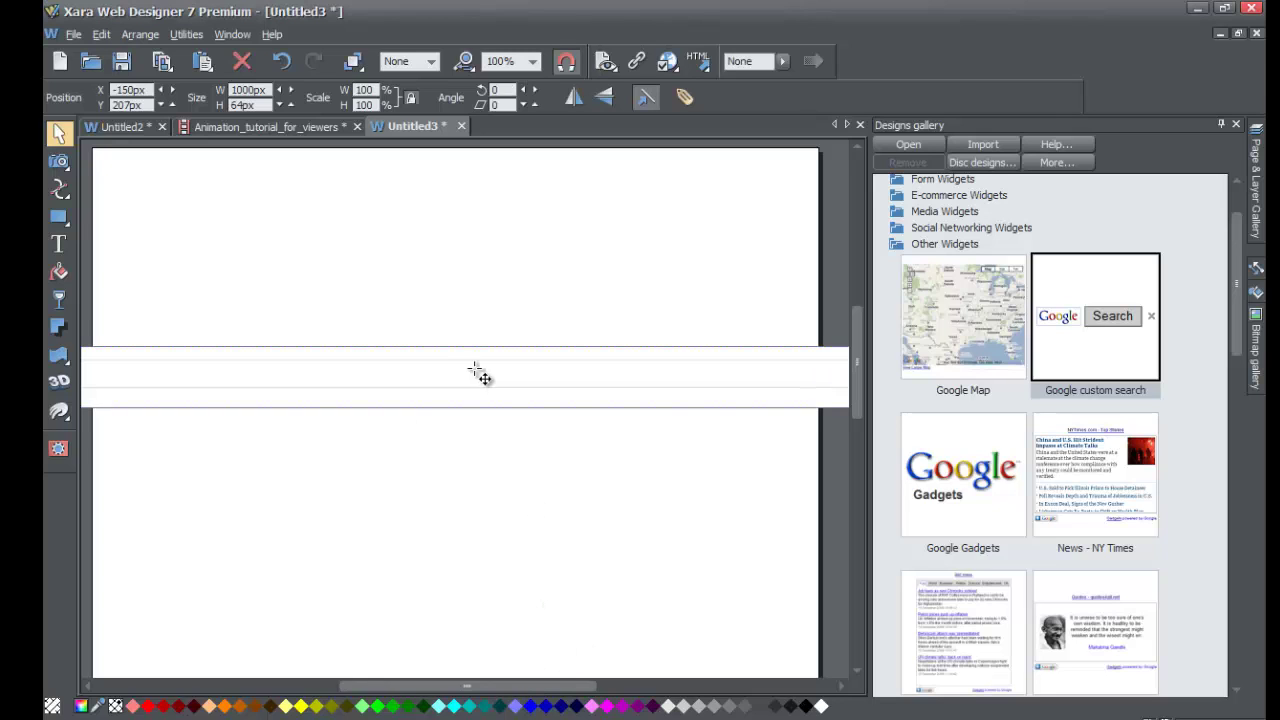
# Step: Narrow the search widget to 270px wide and move it to the page's upper left
pyautogui.moveTo(640, 350); pyautogui.dragTo(631, 350)
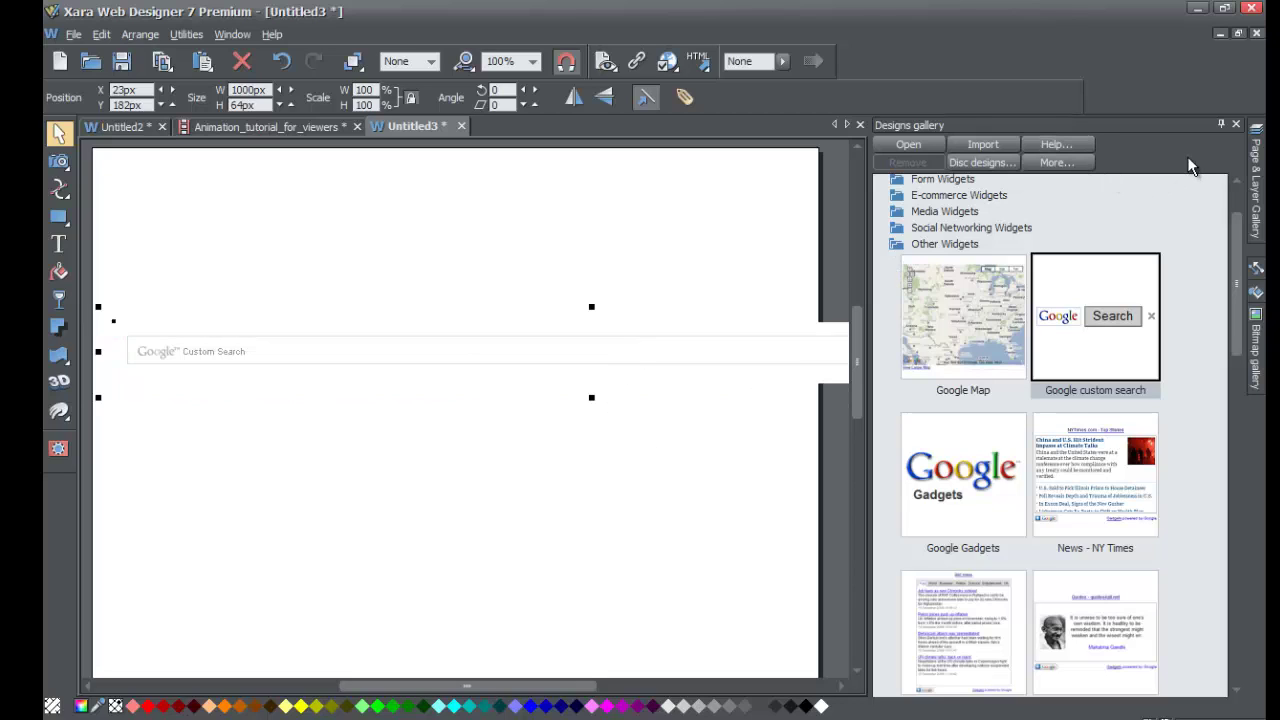
pyautogui.click(1237, 127)
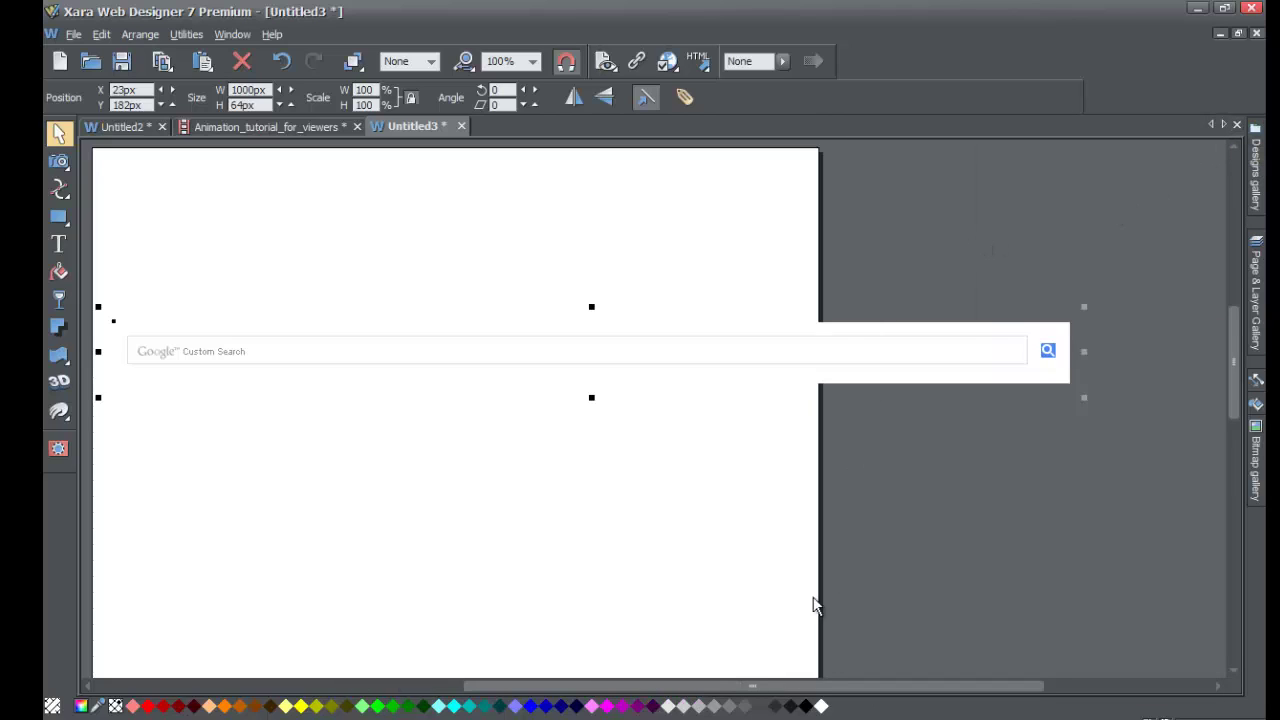
pyautogui.moveTo(770, 686); pyautogui.dragTo(748, 688)
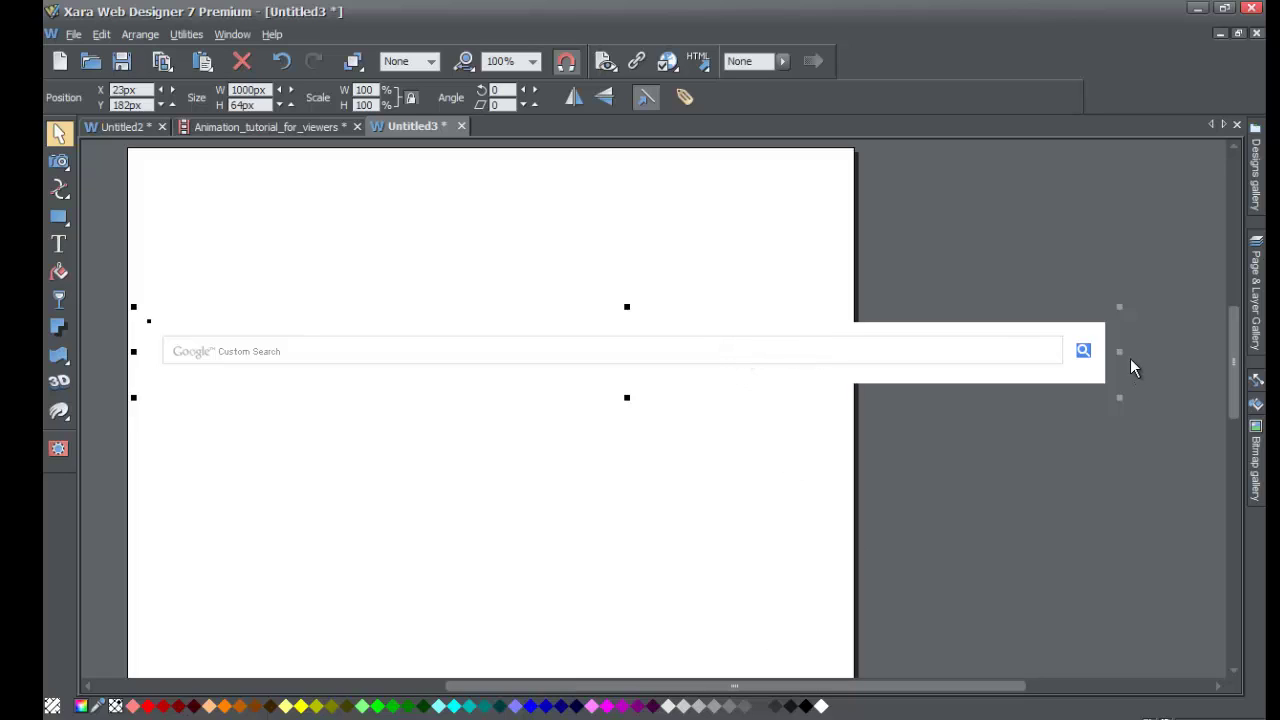
pyautogui.moveTo(1117, 352); pyautogui.dragTo(426, 371)
pyautogui.moveTo(323, 351); pyautogui.dragTo(420, 302)
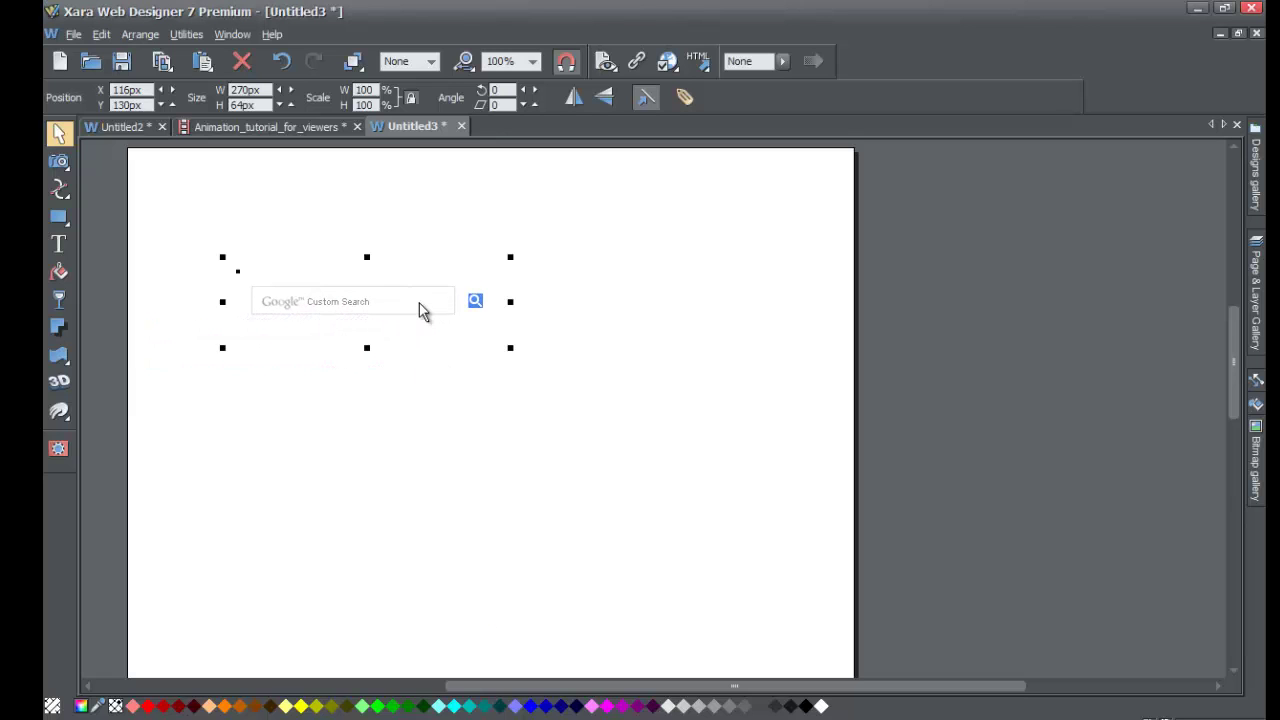
pyautogui.click(75, 36)
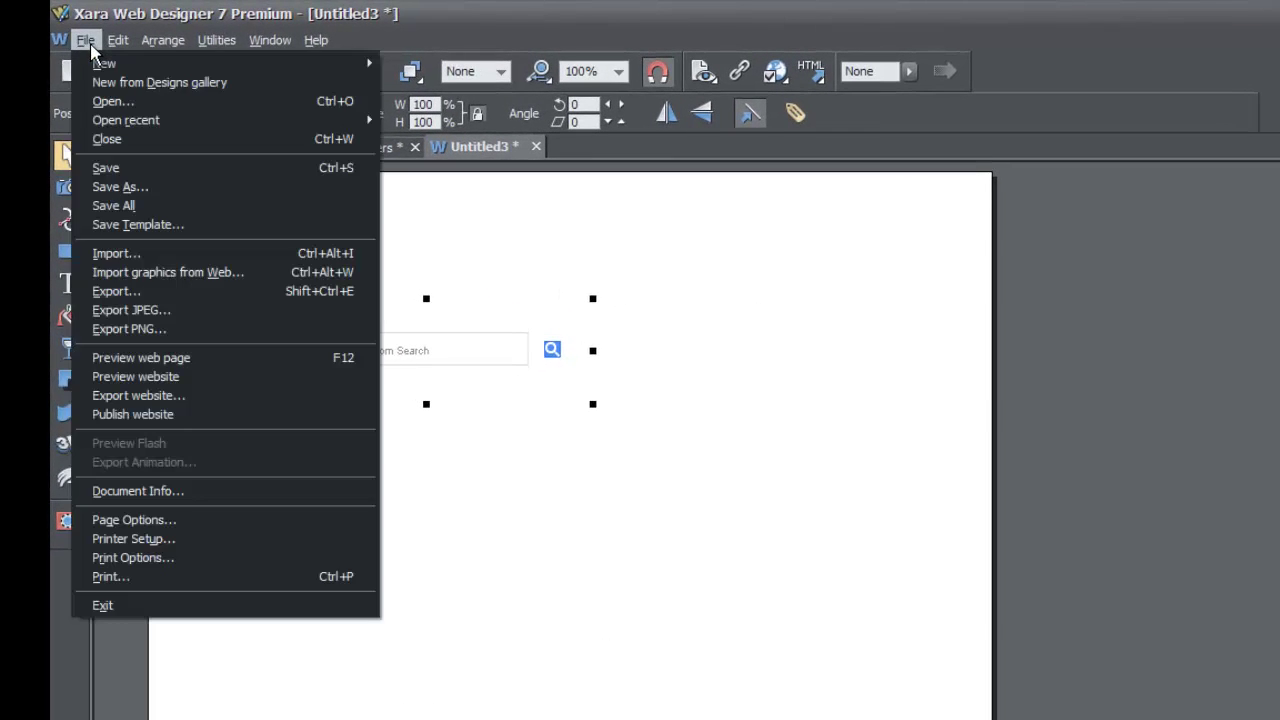
# Step: Preview the website, search for 'client reviews' in the widget, then close the preview
pyautogui.click(205, 385)
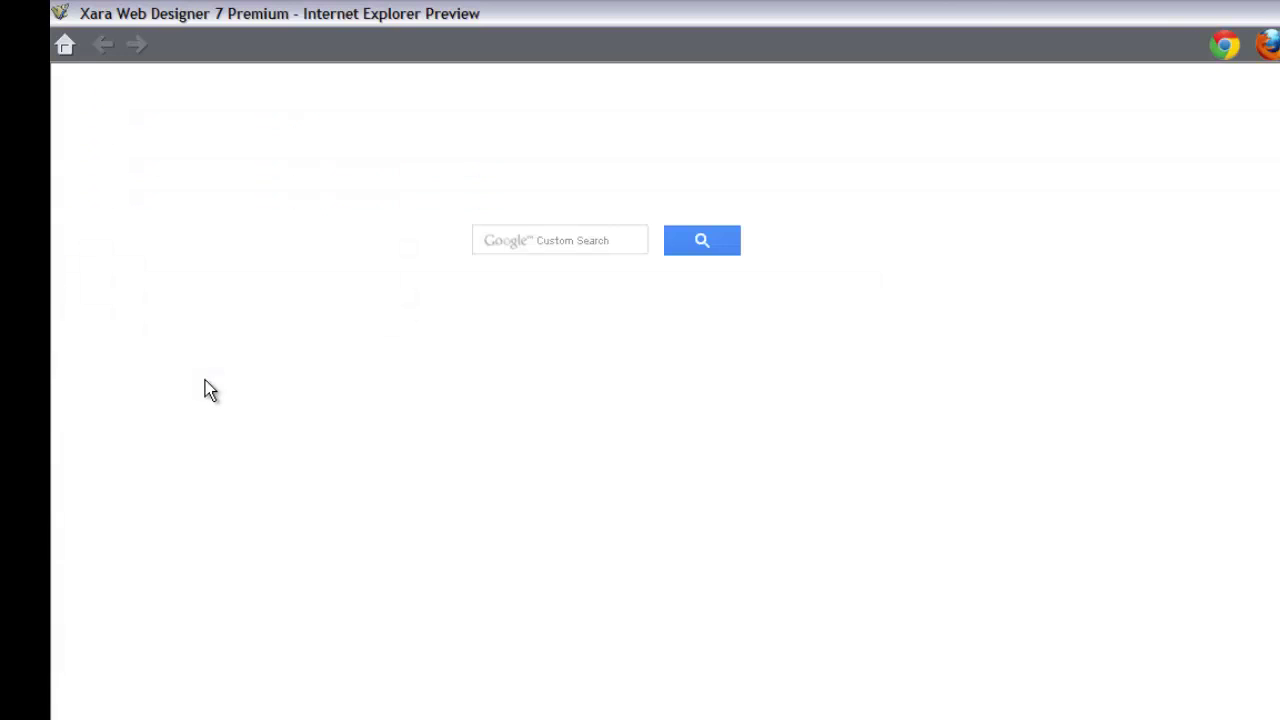
pyautogui.click(509, 245)
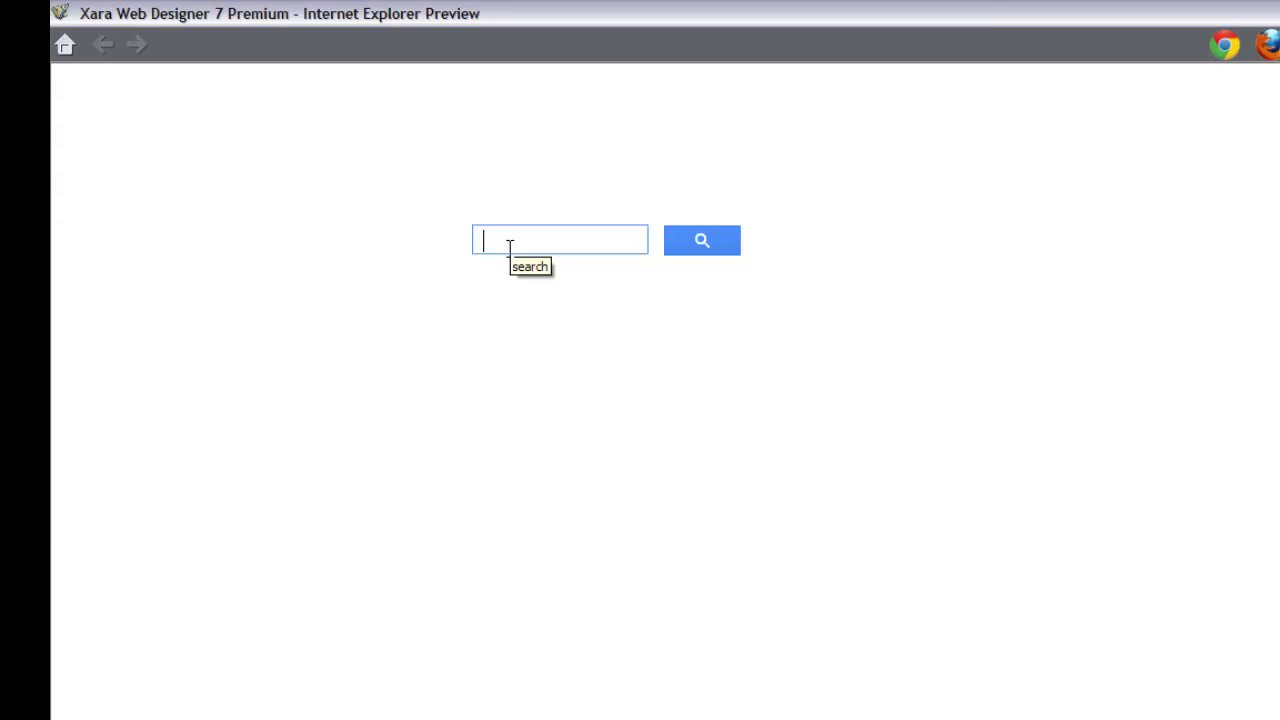
pyautogui.write('client reviews')
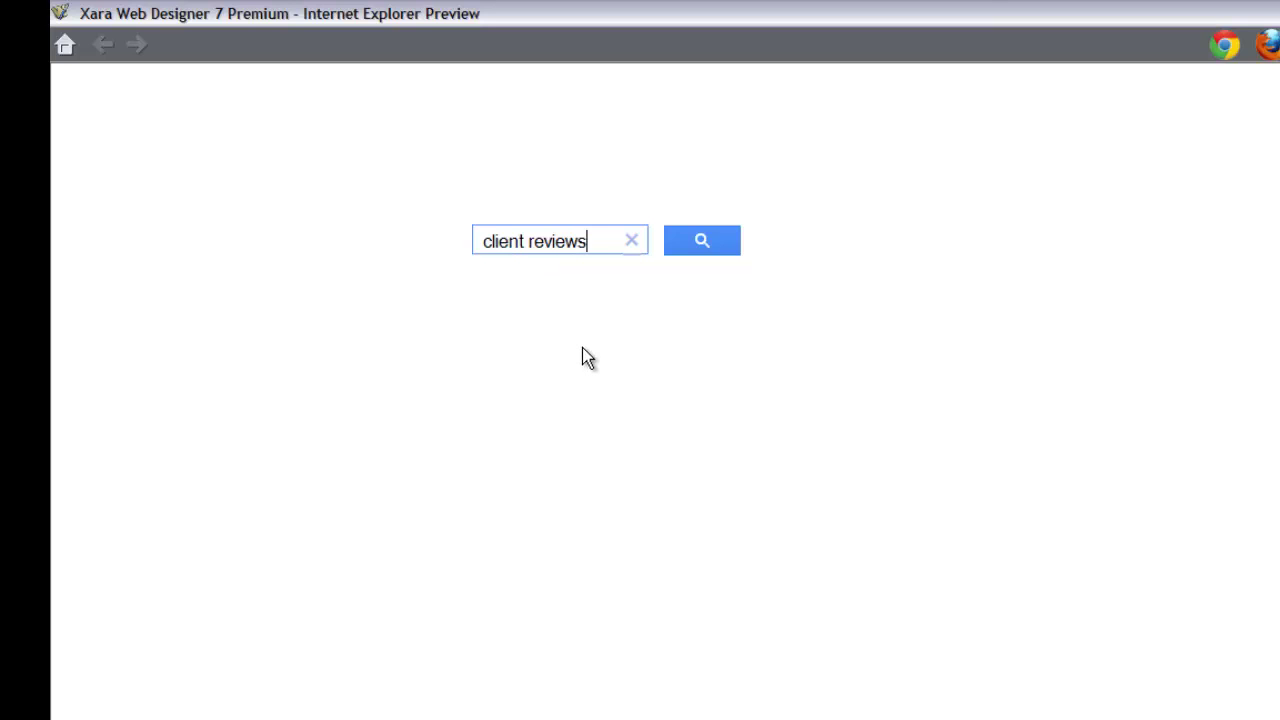
pyautogui.press('Return')
pyautogui.click(703, 252)
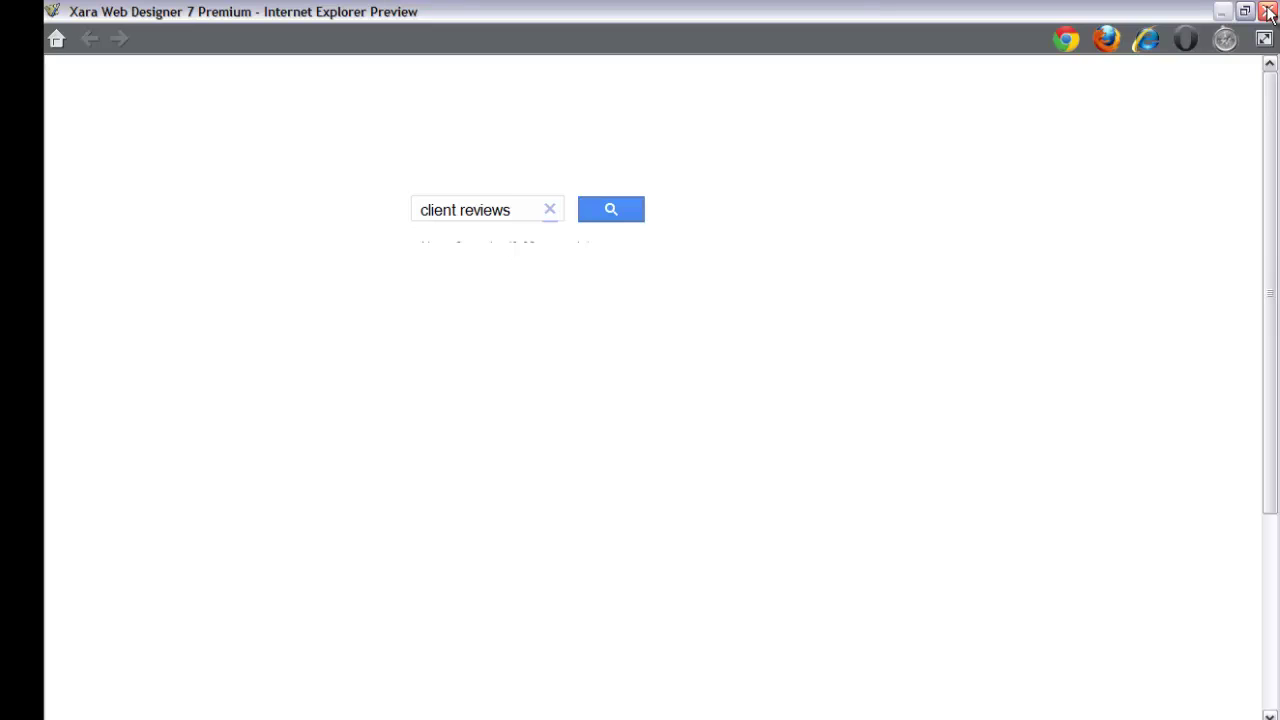
pyautogui.click(1268, 11)
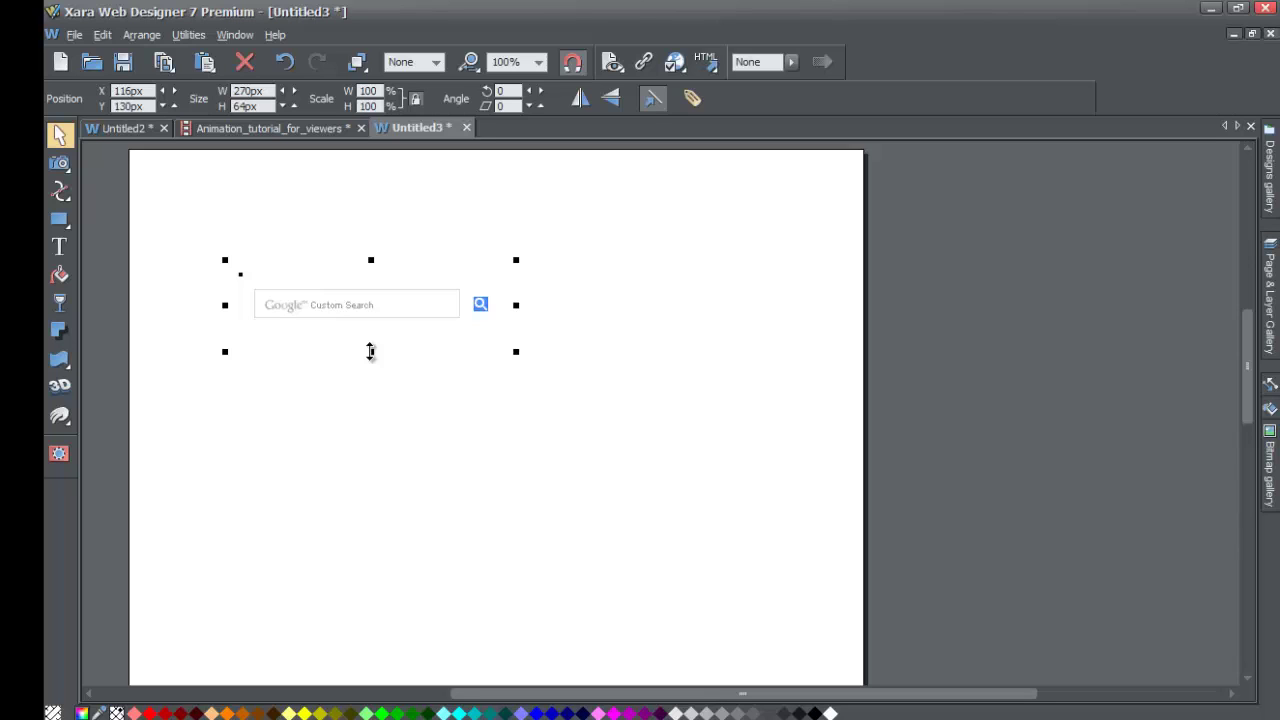
# Step: Stretch the search widget to 270 x 751px and relaunch the website preview
pyautogui.moveTo(370, 351); pyautogui.dragTo(376, 397)
pyautogui.moveTo(390, 587); pyautogui.dragTo(380, 566)
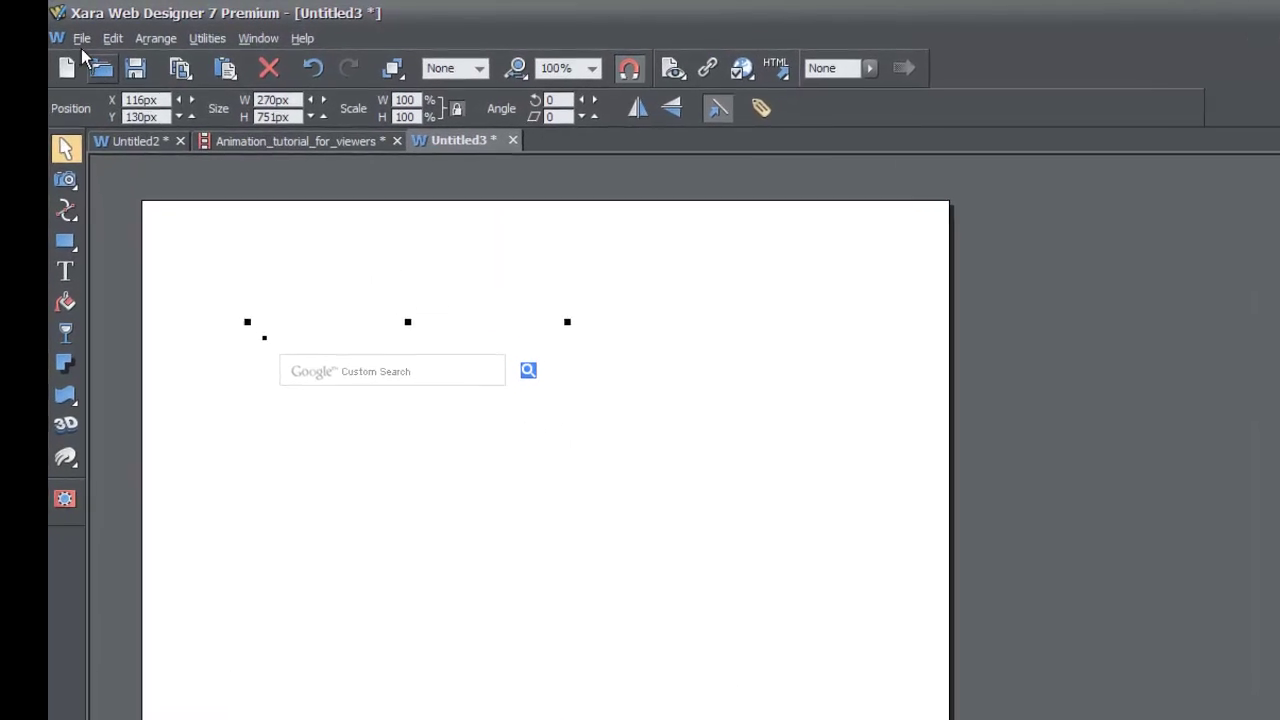
pyautogui.click(82, 42)
pyautogui.click(162, 360)
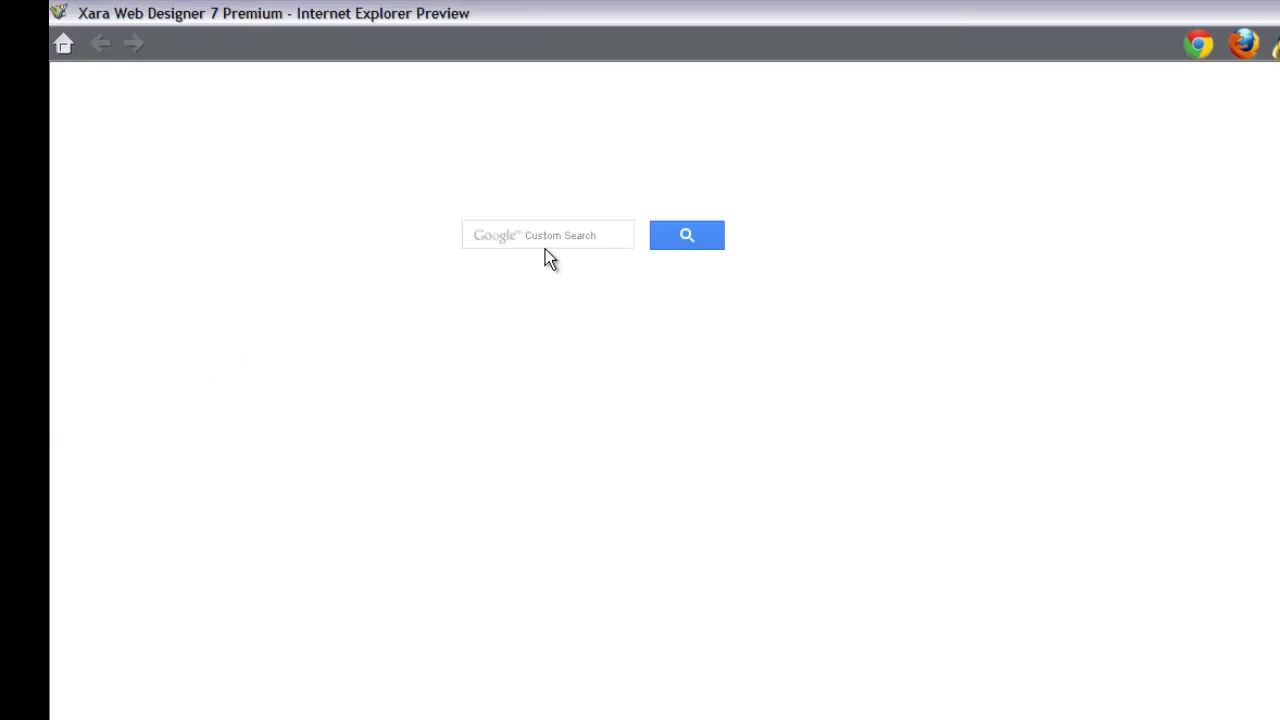
# Step: Search the previewed site for 'client reviews' and scroll through the results
pyautogui.click(545, 245)
pyautogui.write('client t')
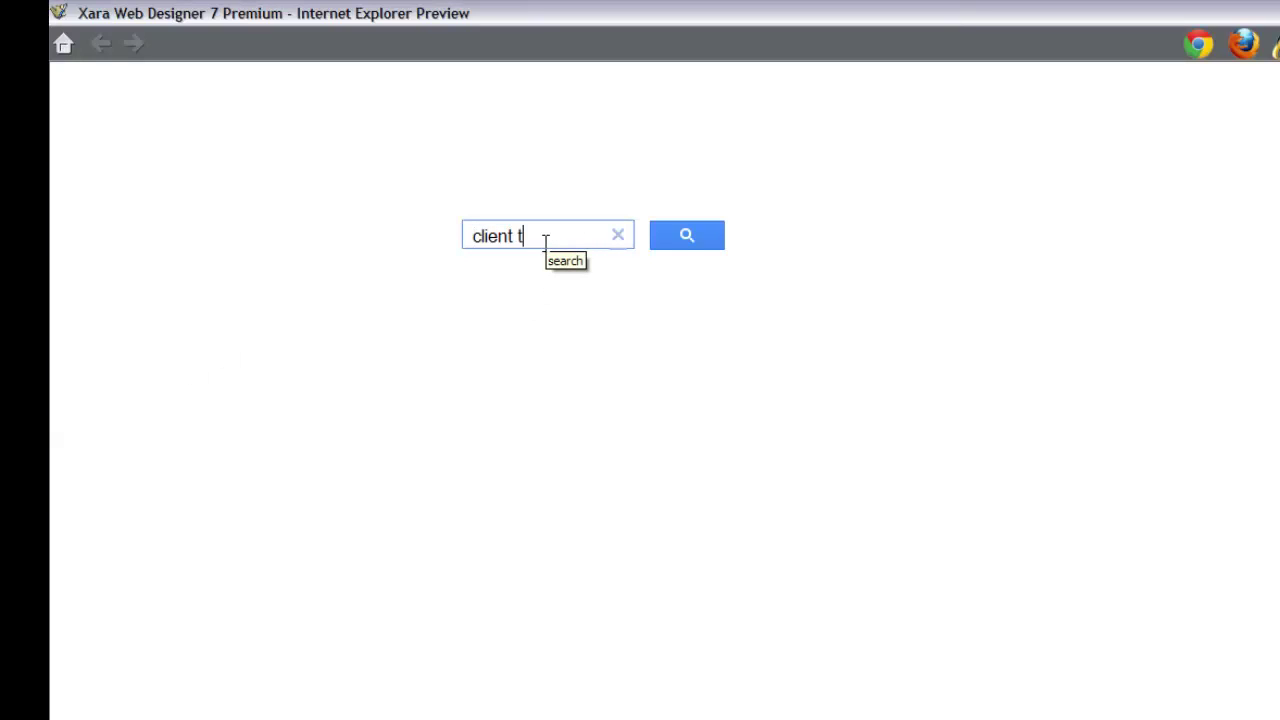
pyautogui.press('BackSpace')
pyautogui.write('reviews')
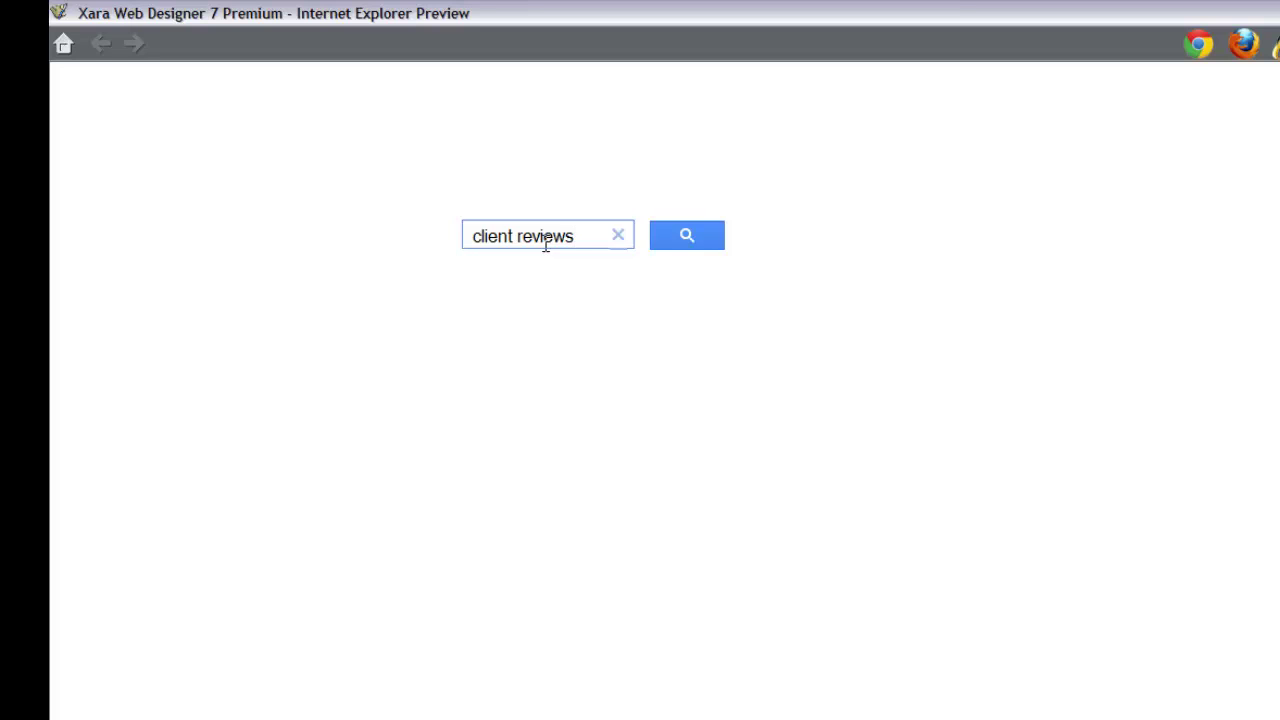
pyautogui.click(712, 237)
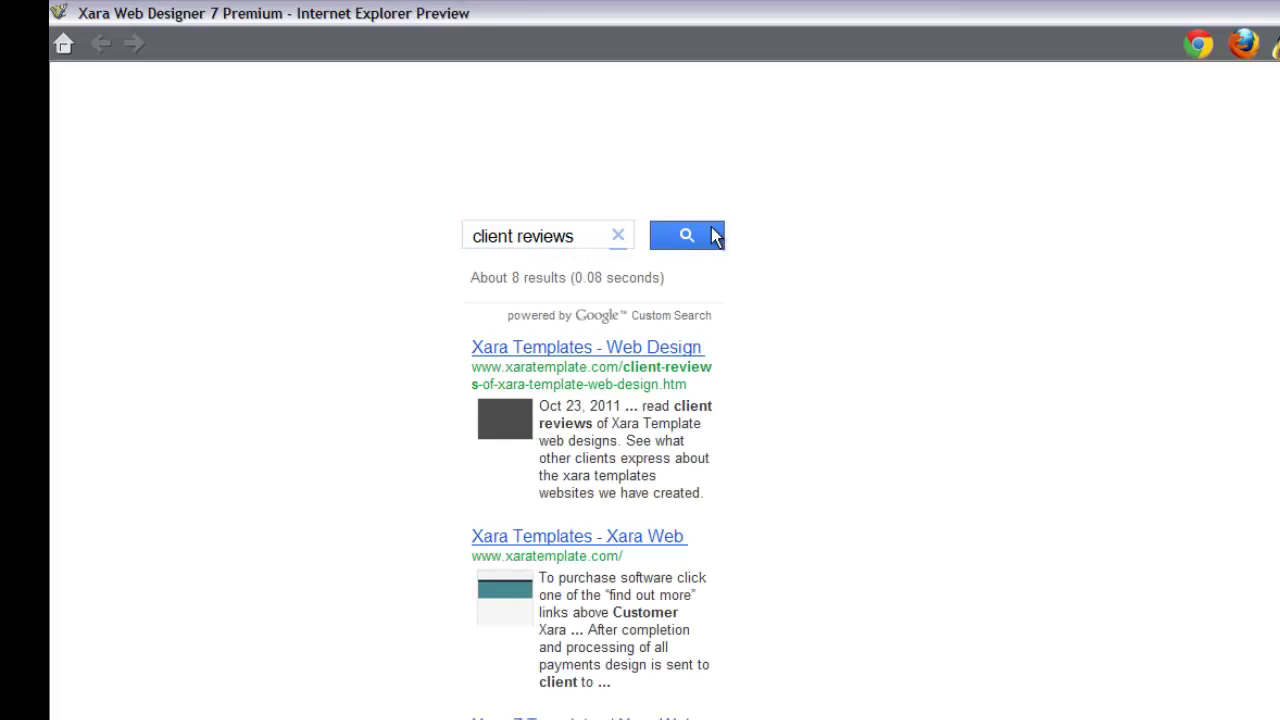
pyautogui.scroll(-3, 925, 390)
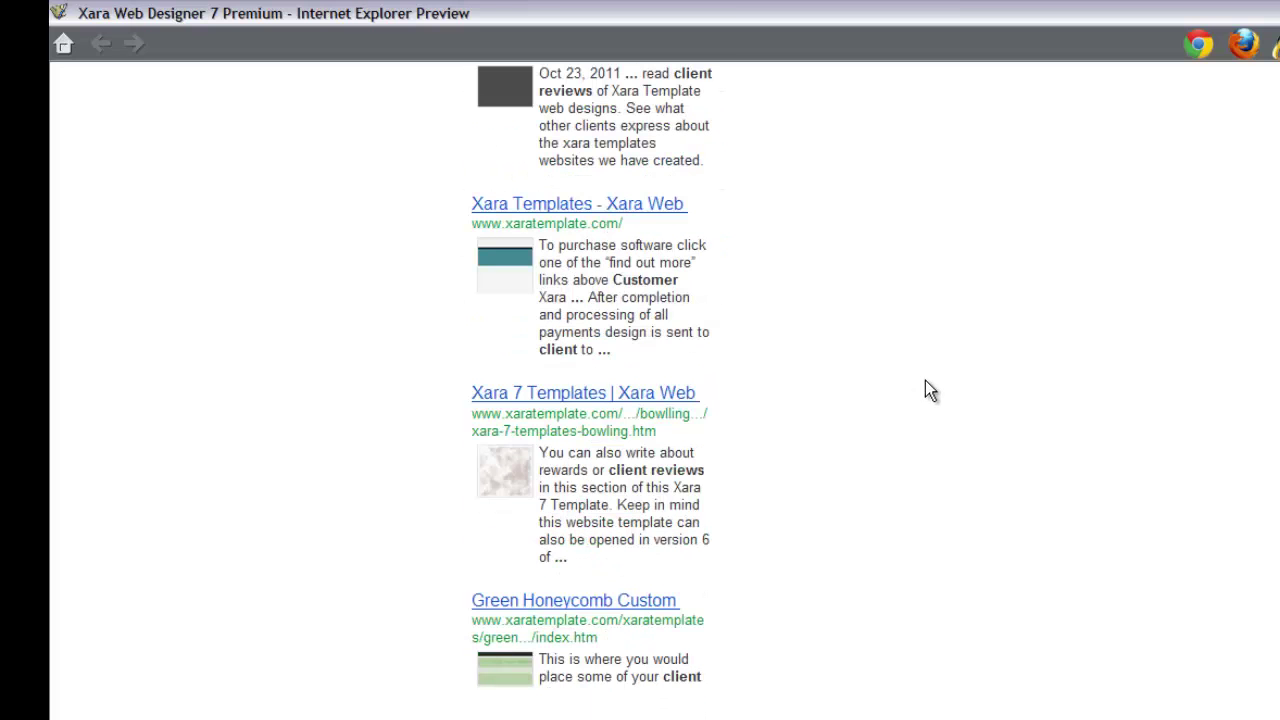
pyautogui.scroll(3, 925, 390)
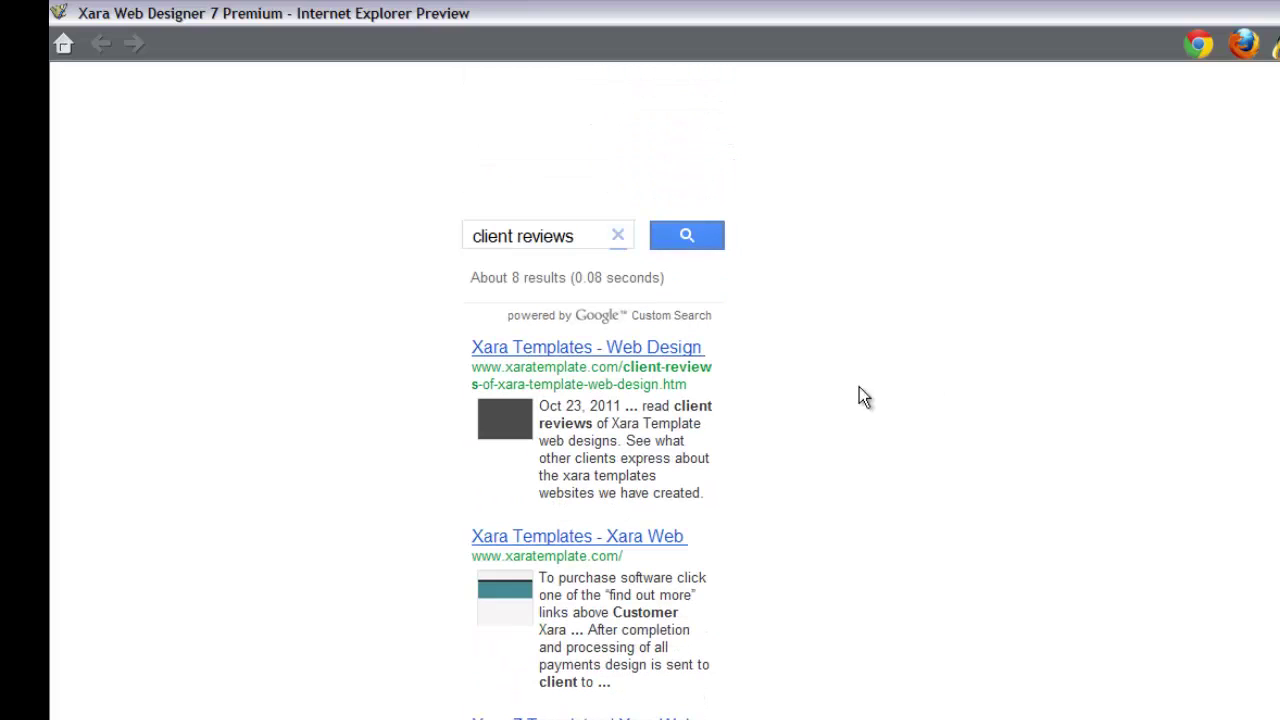
# Step: Replace the query with 'web design' and browse the roughly 55 results
pyautogui.tripleClick(574, 236)
pyautogui.write('web design')
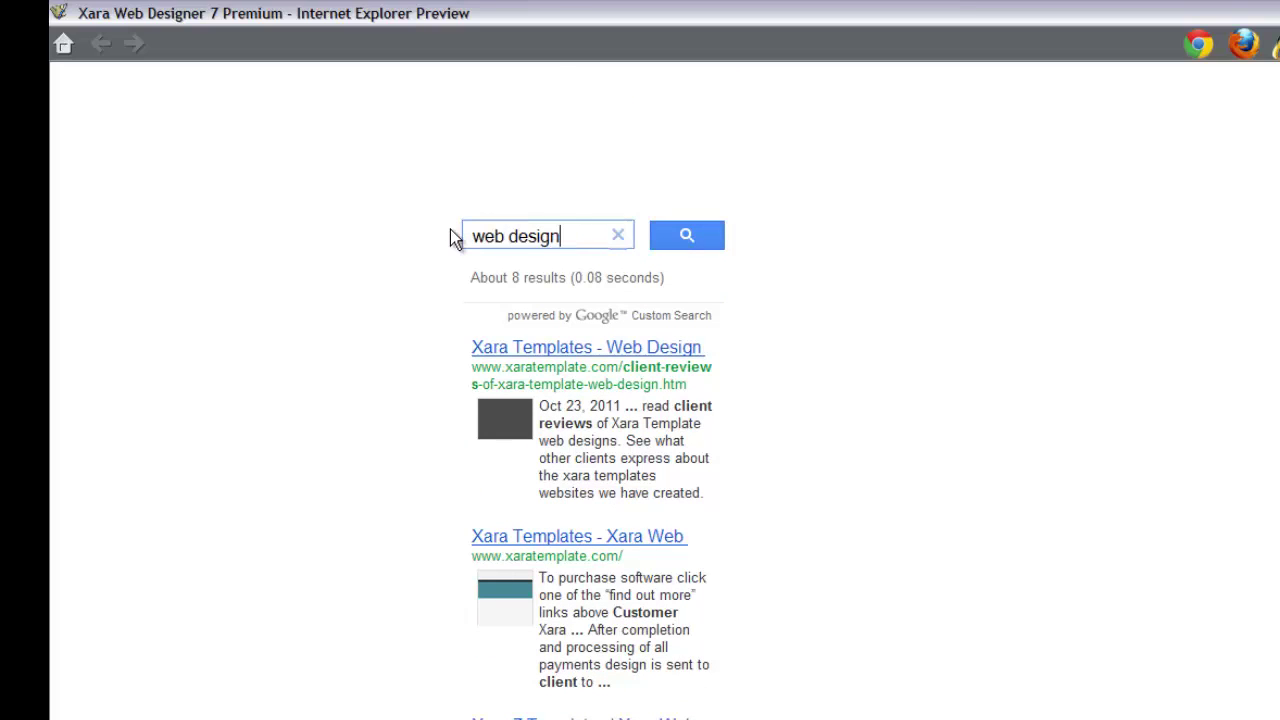
pyautogui.scroll(-3, 1159, 451)
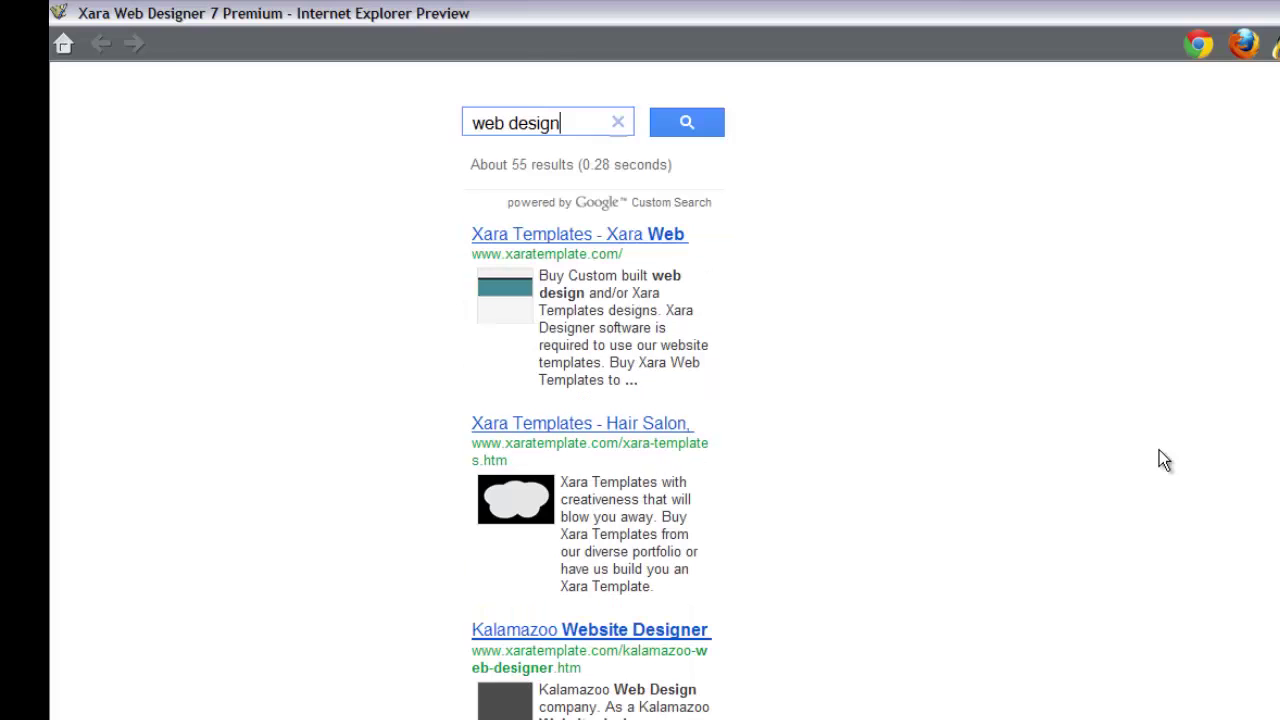
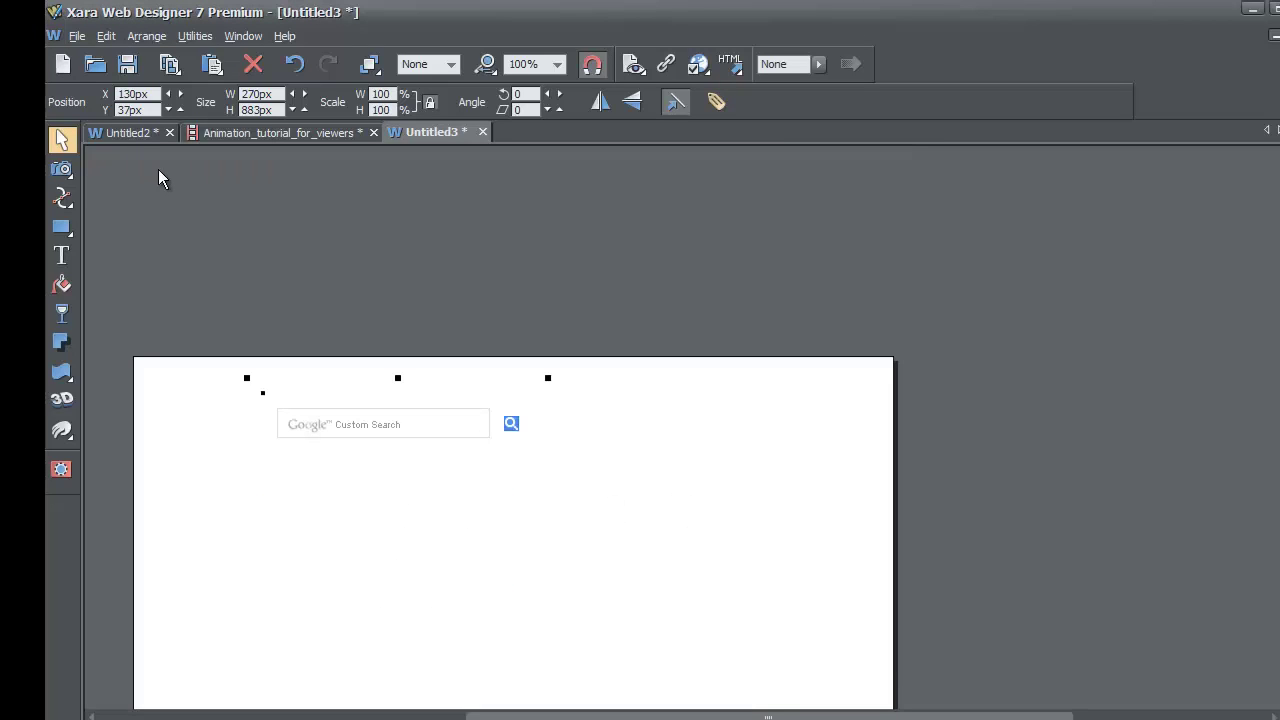
pyautogui.click(80, 38)
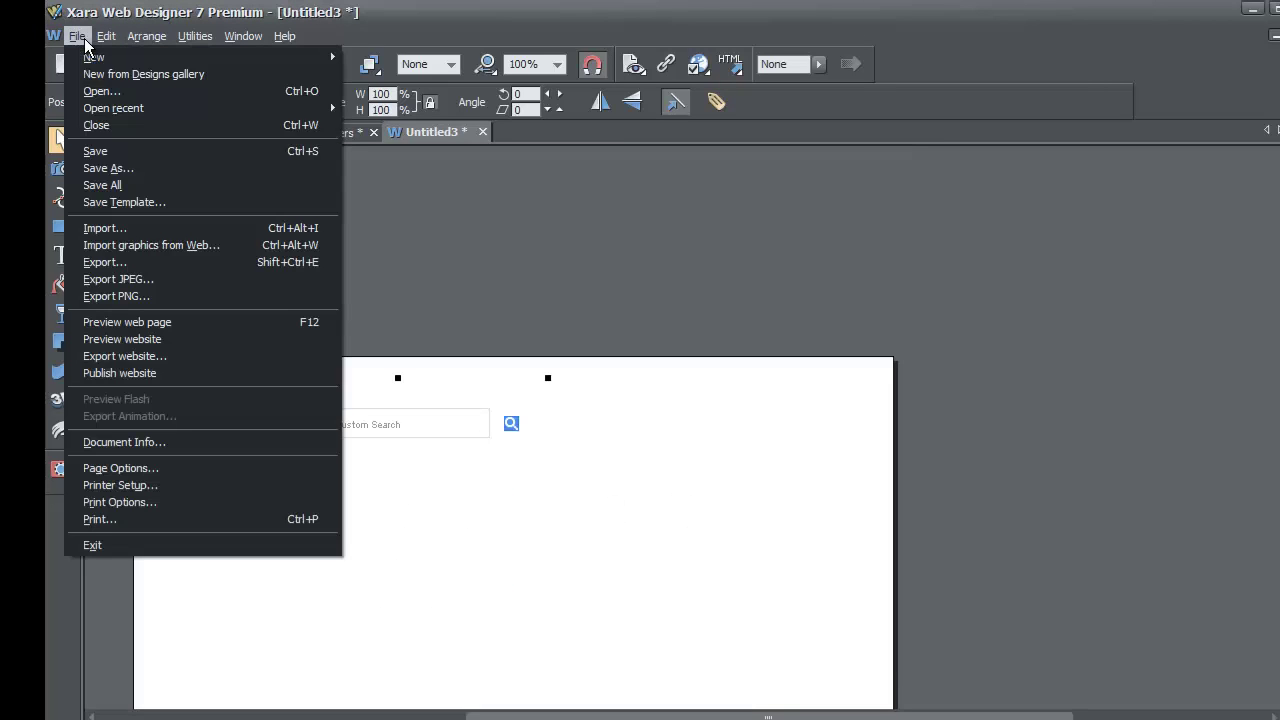
pyautogui.click(166, 340)
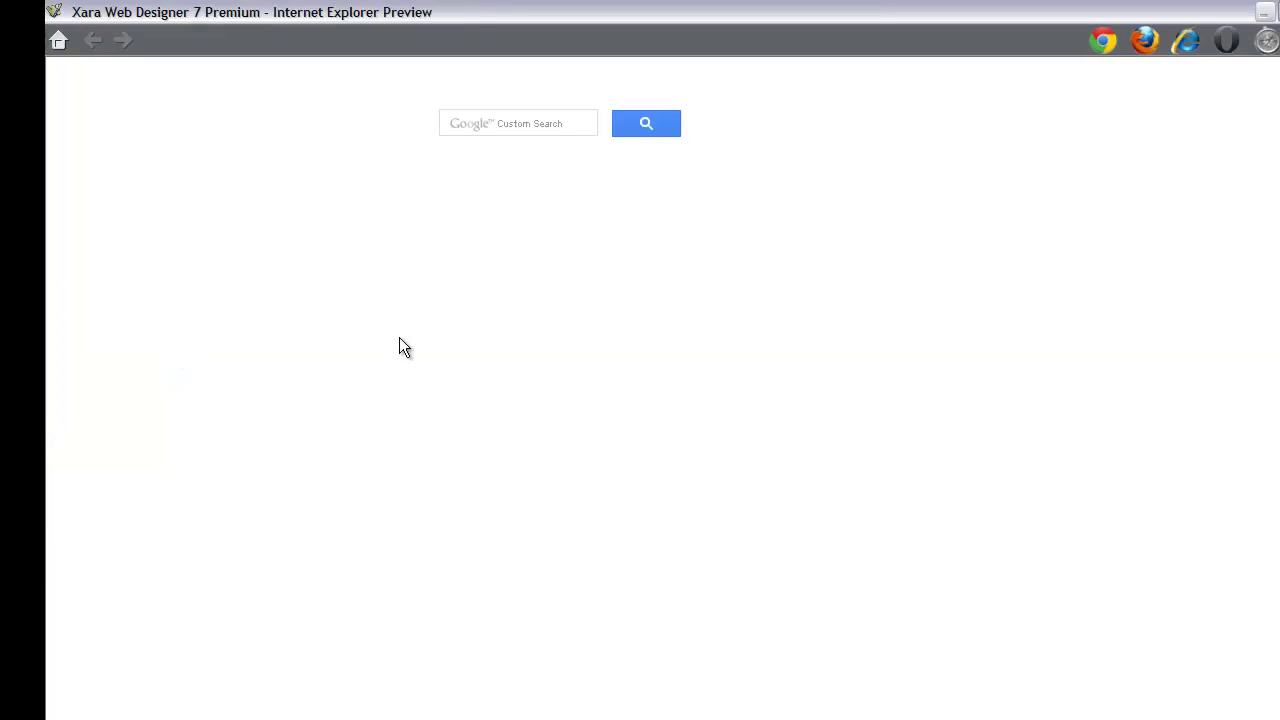
pyautogui.click(547, 121)
pyautogui.write('web design')
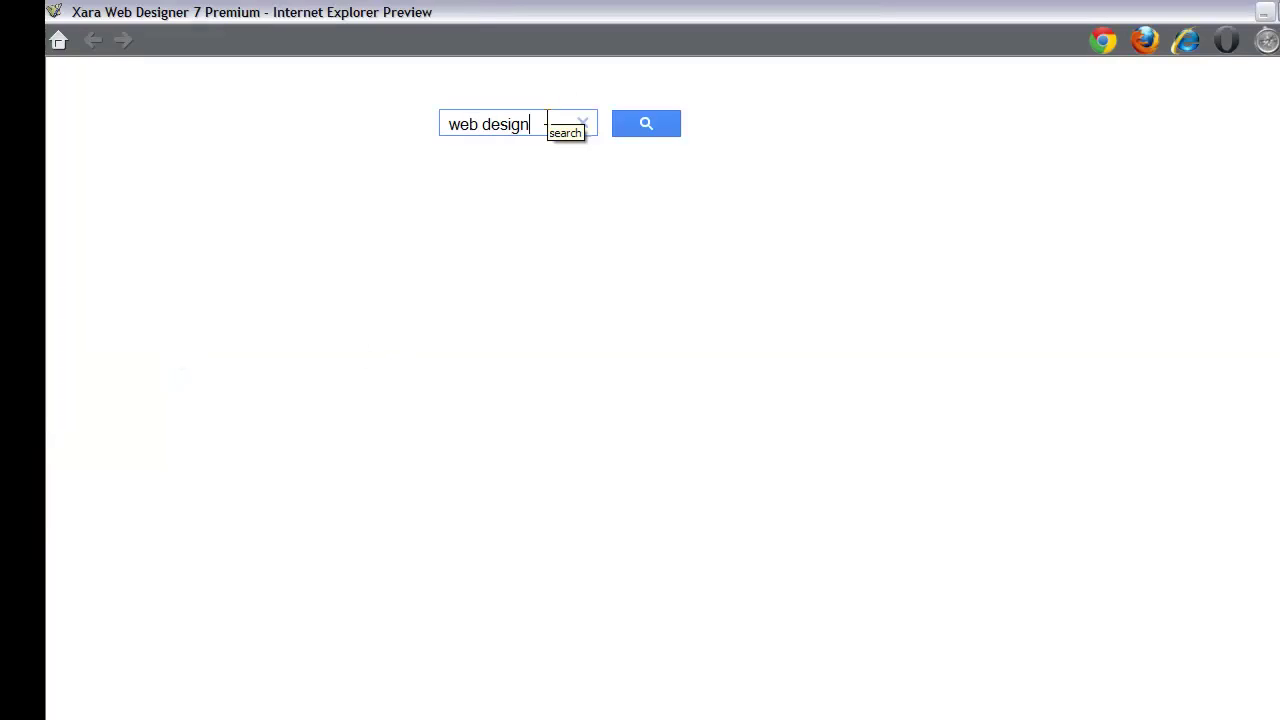
pyautogui.press('Return')
pyautogui.scroll(-3, 908, 345)
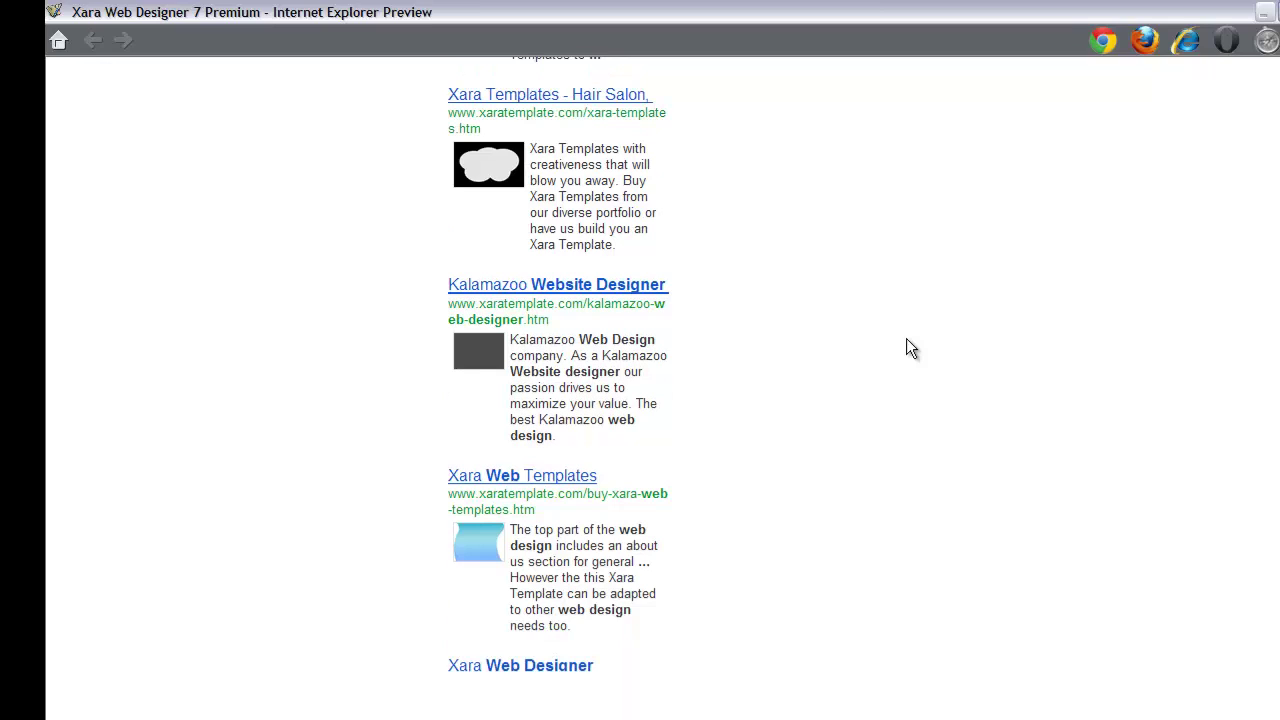
pyautogui.hotkey('alt', 'F4')
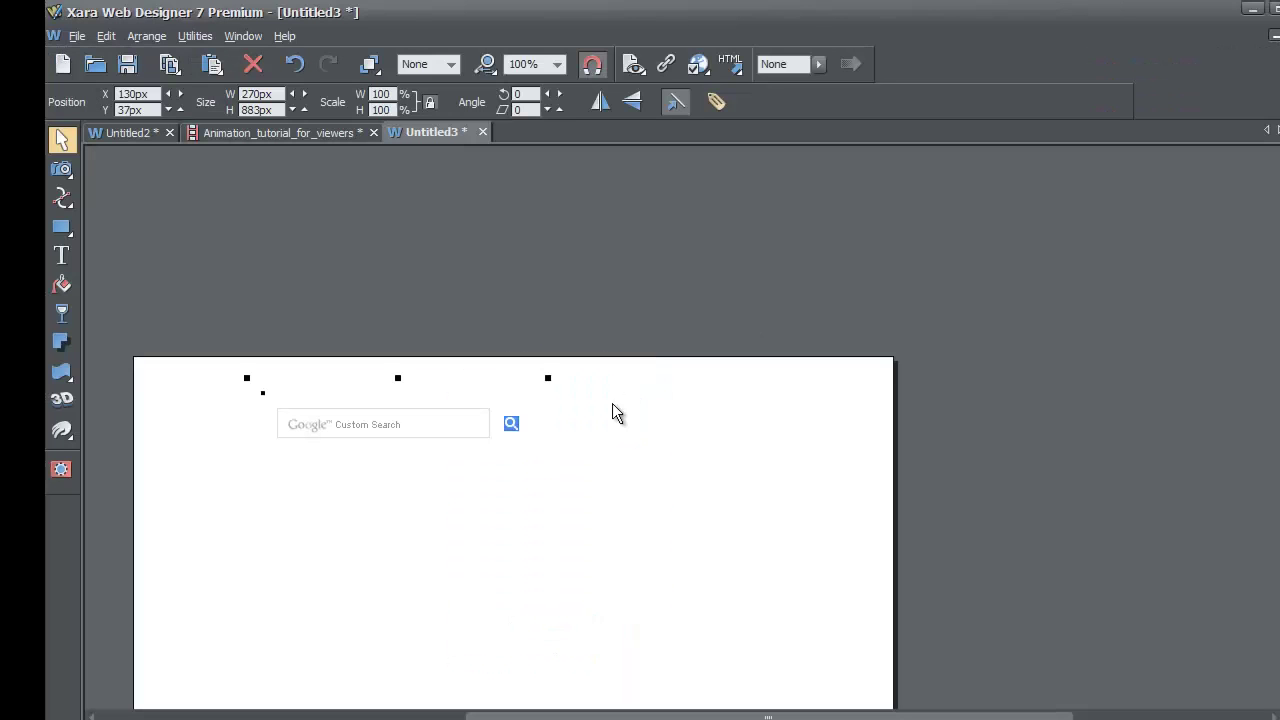
# Step: Resize the Google Custom Search object to 454px wide and 928px tall
pyautogui.moveTo(548, 333); pyautogui.dragTo(553, 335)
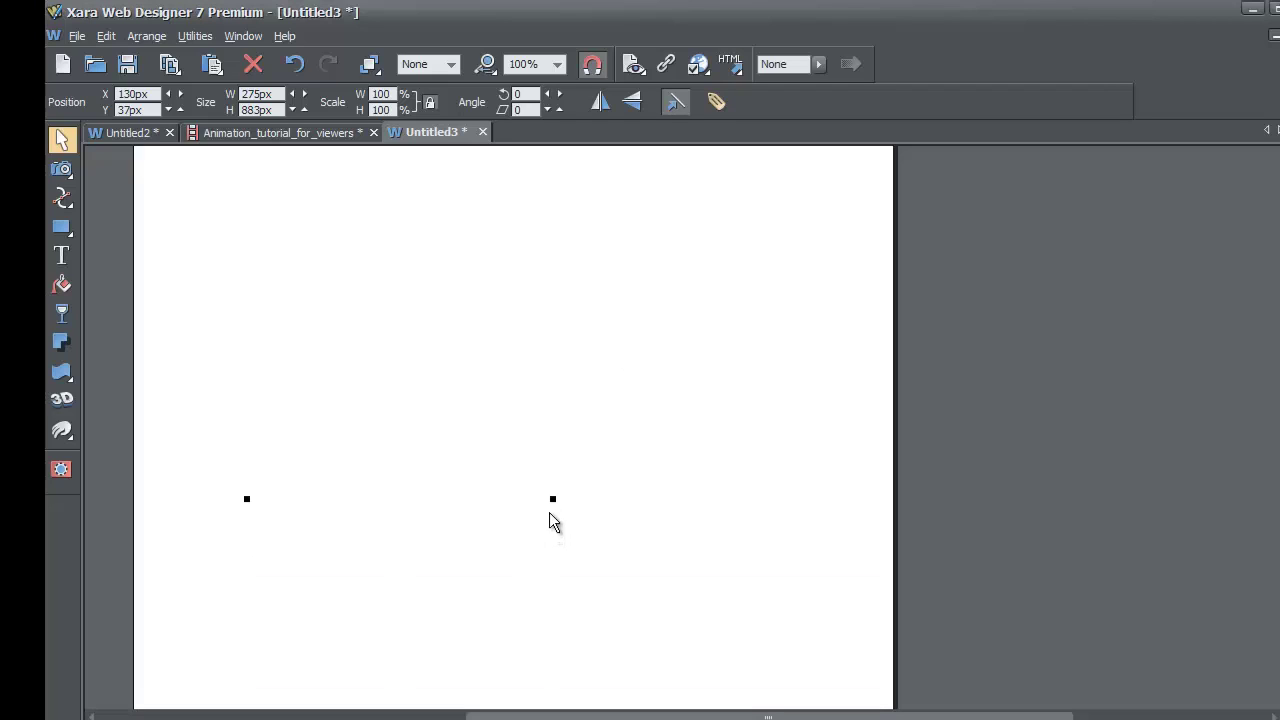
pyautogui.moveTo(553, 498); pyautogui.dragTo(731, 503)
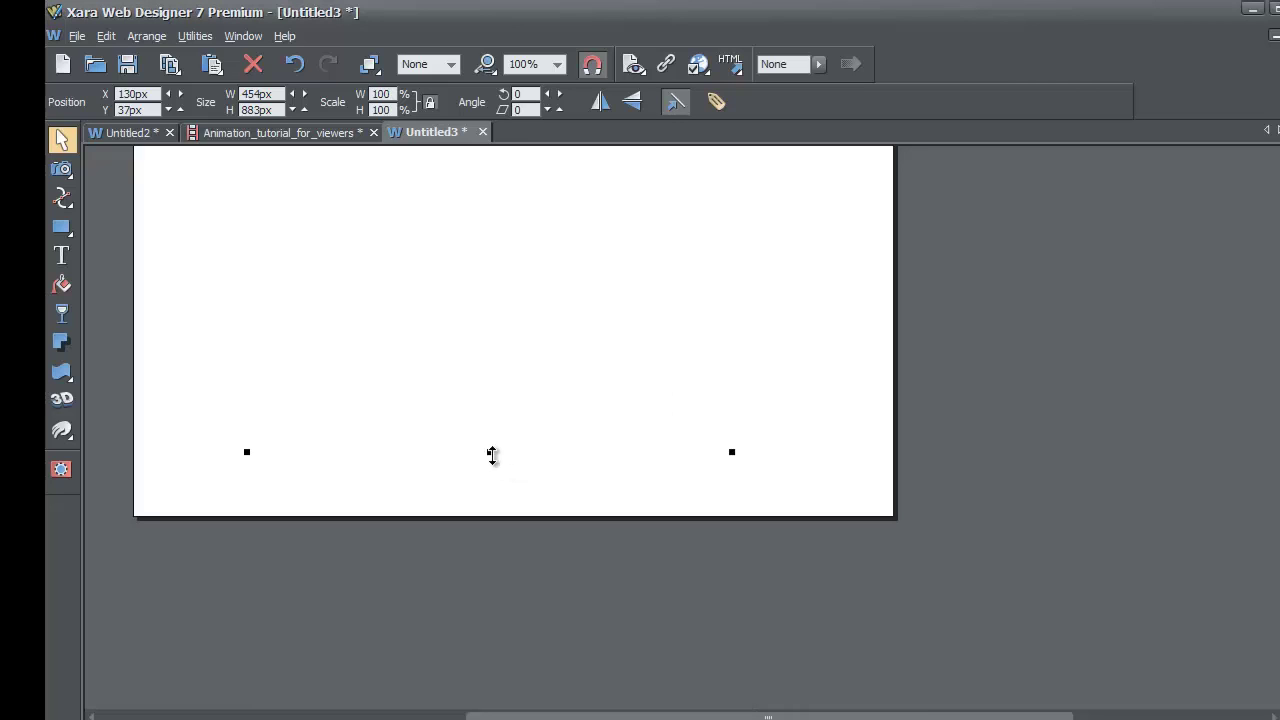
pyautogui.moveTo(491, 451); pyautogui.dragTo(486, 500)
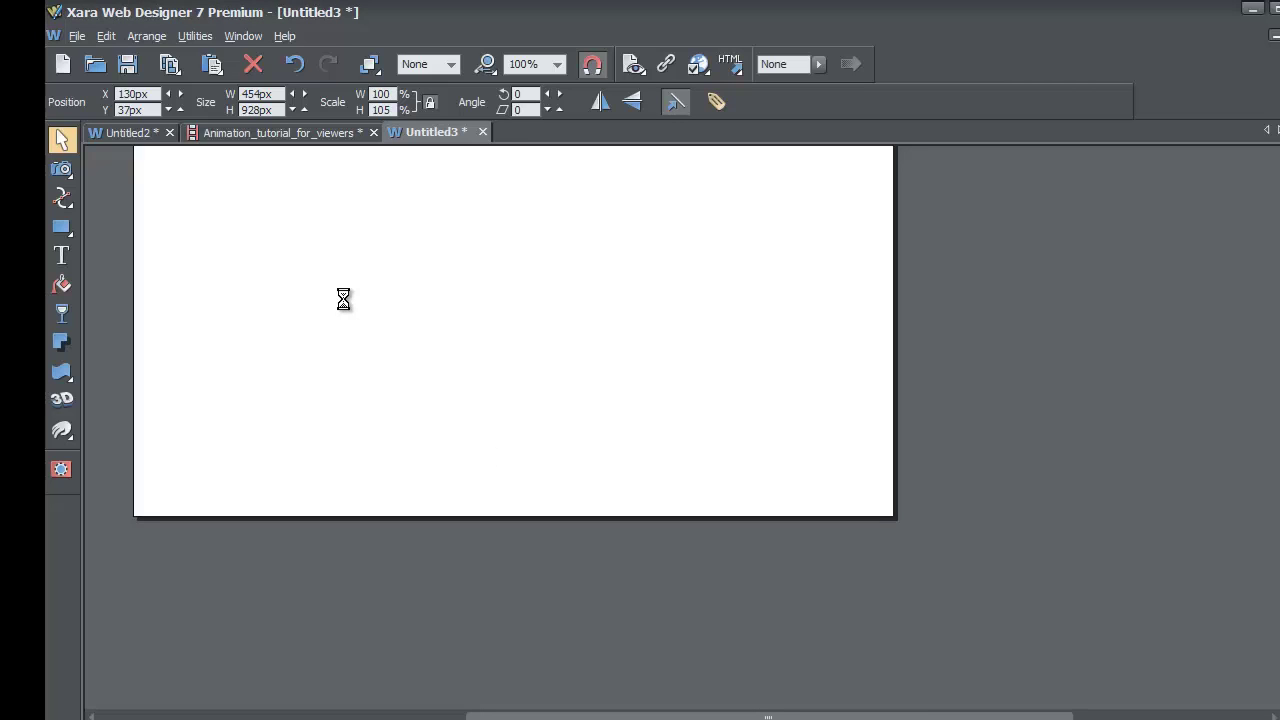
pyautogui.click(76, 36)
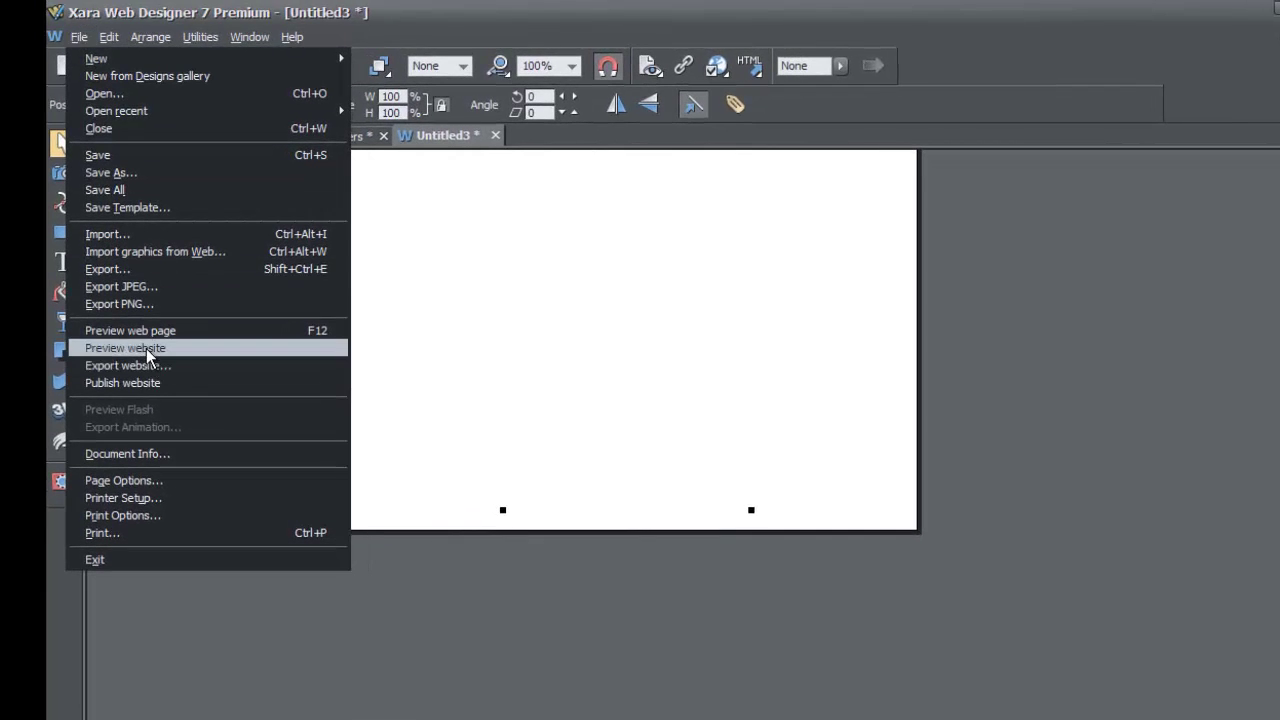
# Step: Preview the website, search 'web design' in the widened box, then view it in Firefox
pyautogui.click(146, 348)
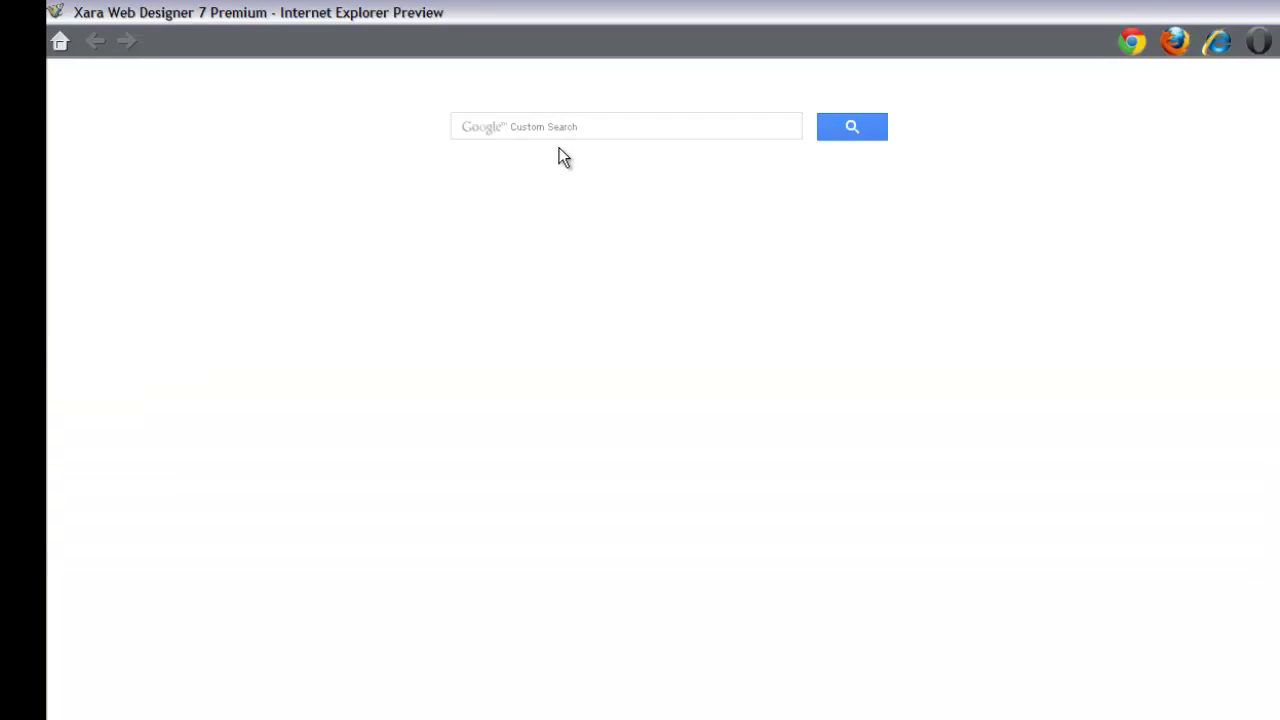
pyautogui.click(560, 130)
pyautogui.write('web')
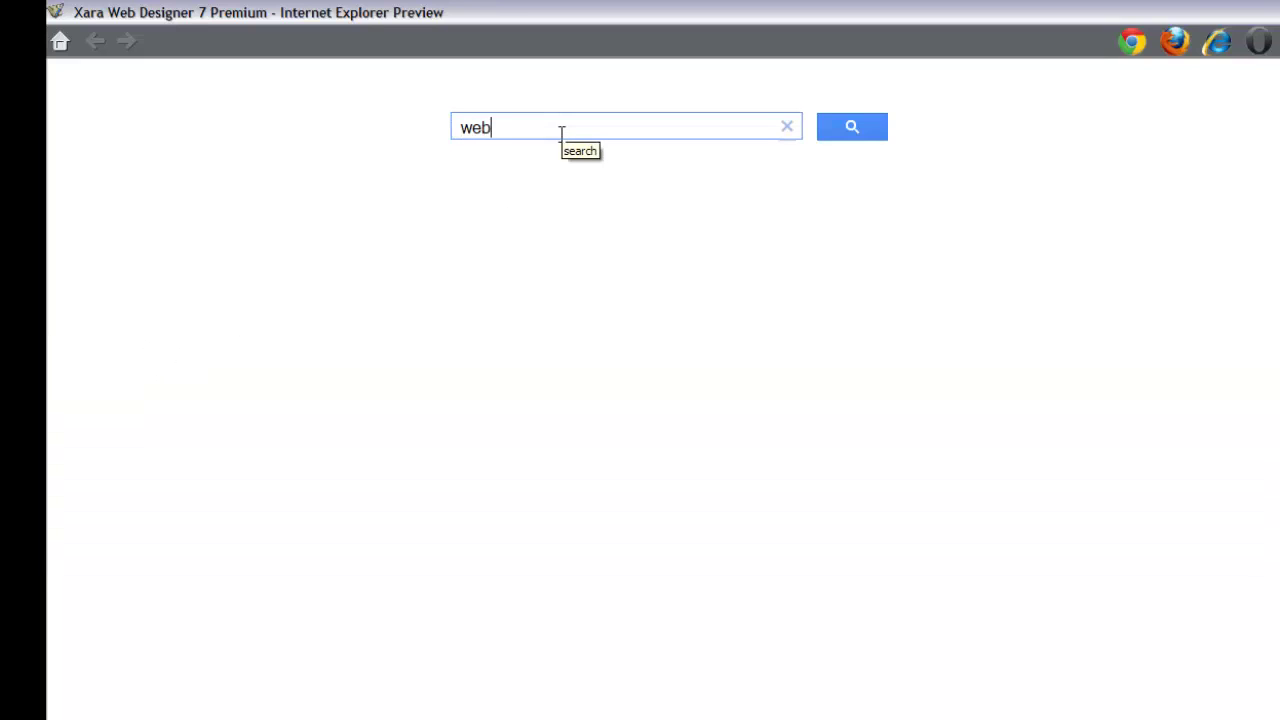
pyautogui.write(' design')
pyautogui.press('Return')
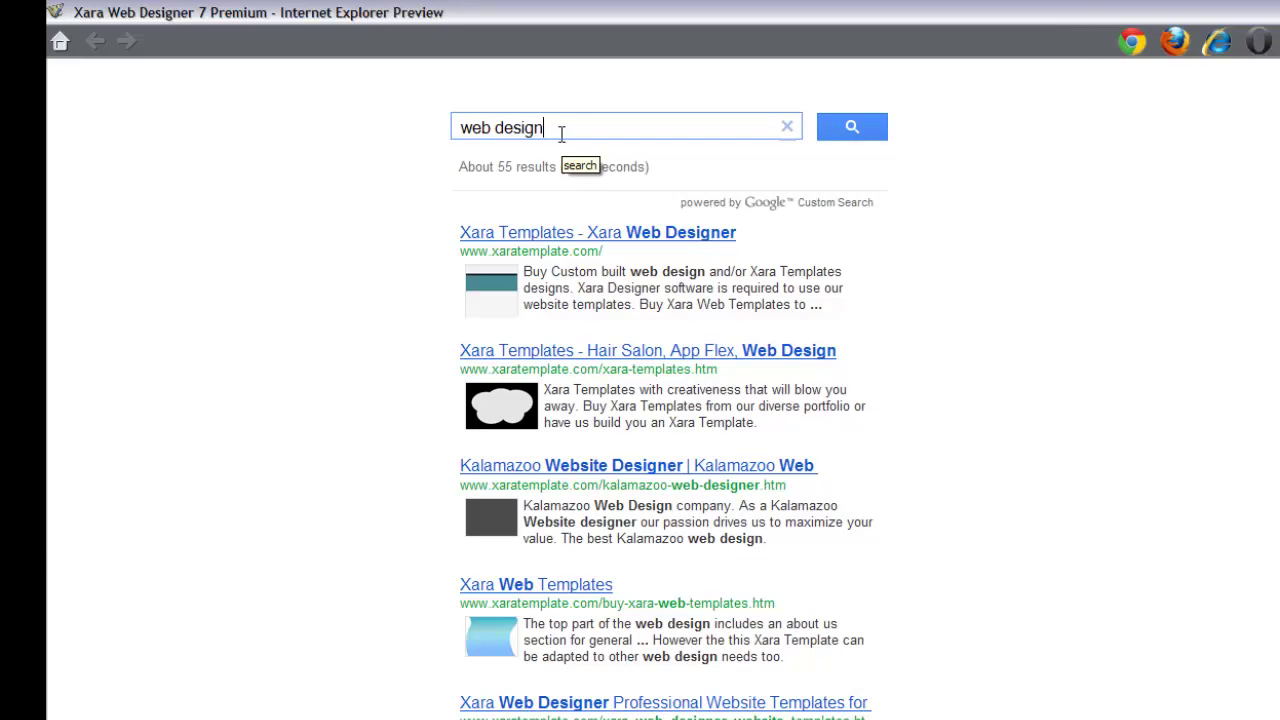
pyautogui.scroll(-3, 1070, 266)
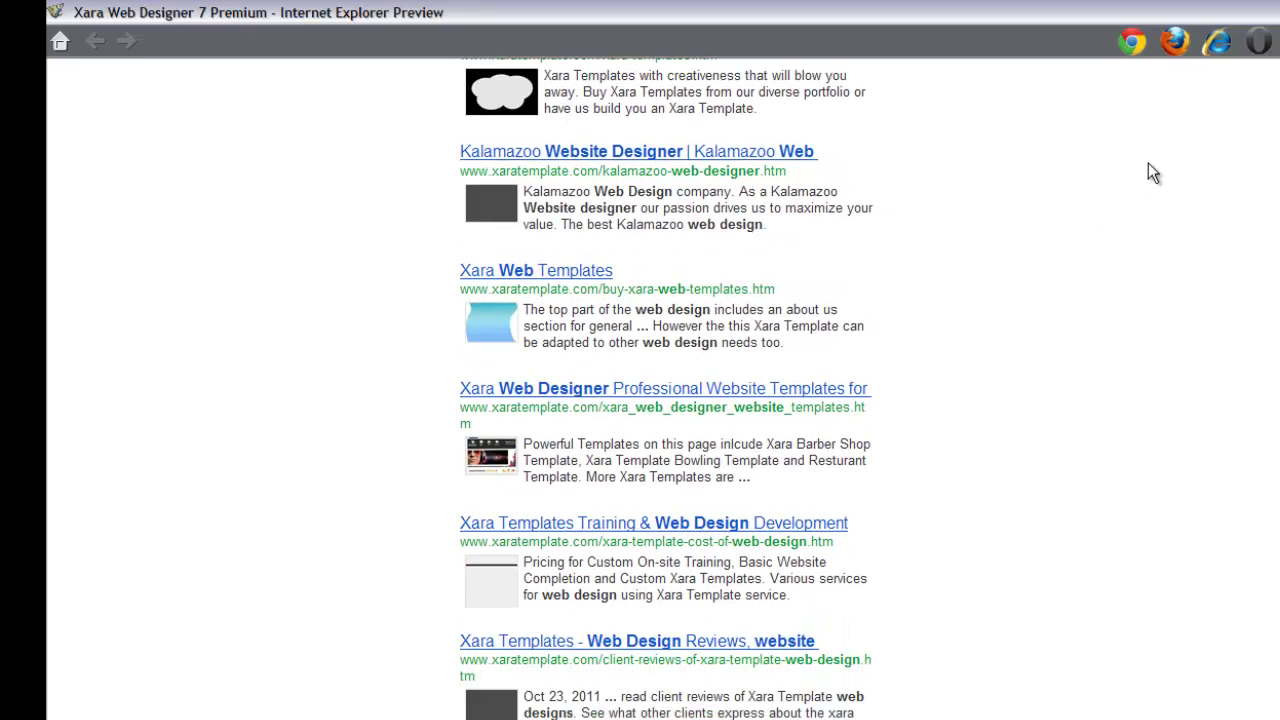
pyautogui.scroll(3, 1155, 165)
pyautogui.click(1182, 39)
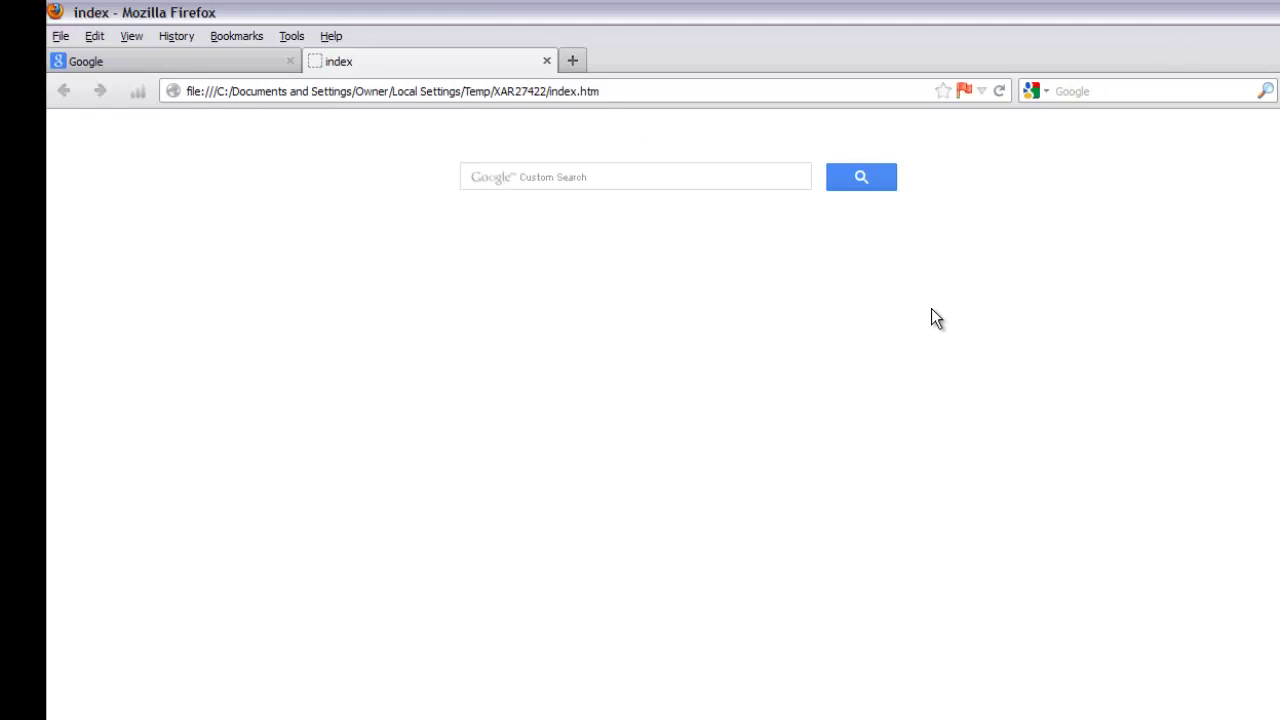
# Step: Search 'web design' in the Firefox page's search box and scroll the results
pyautogui.click(566, 172)
pyautogui.write('web design')
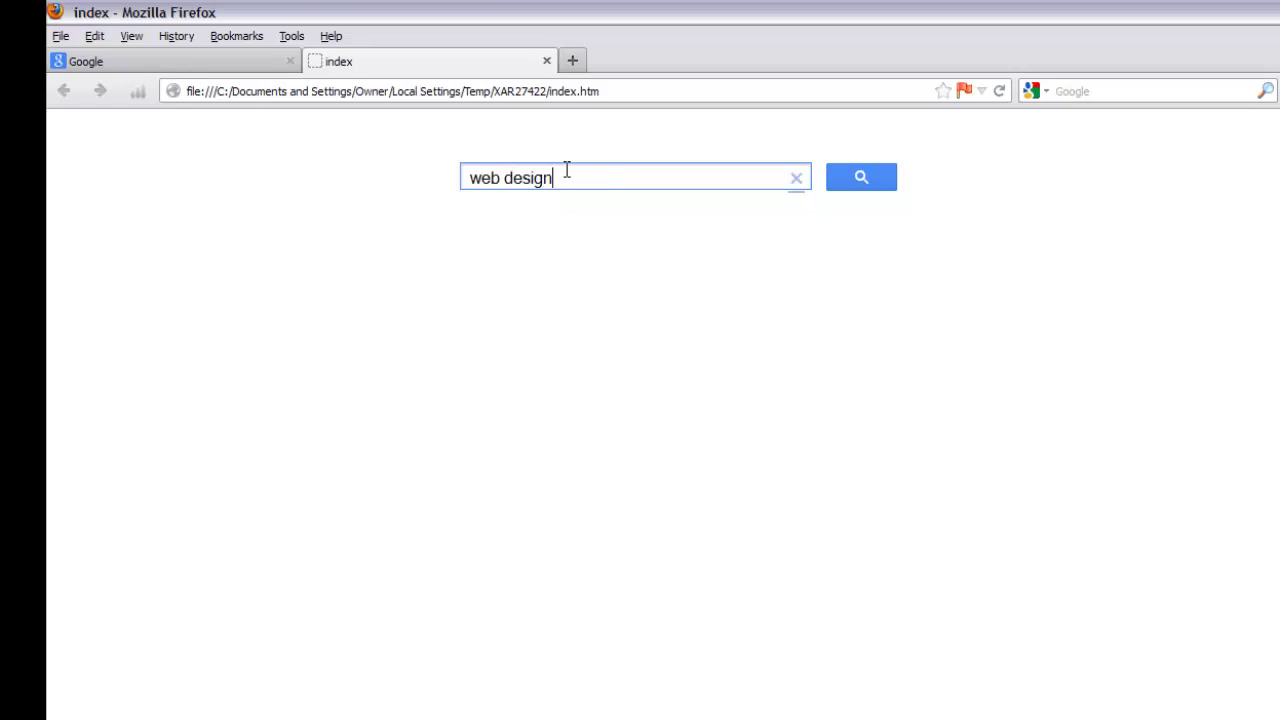
pyautogui.press('Return')
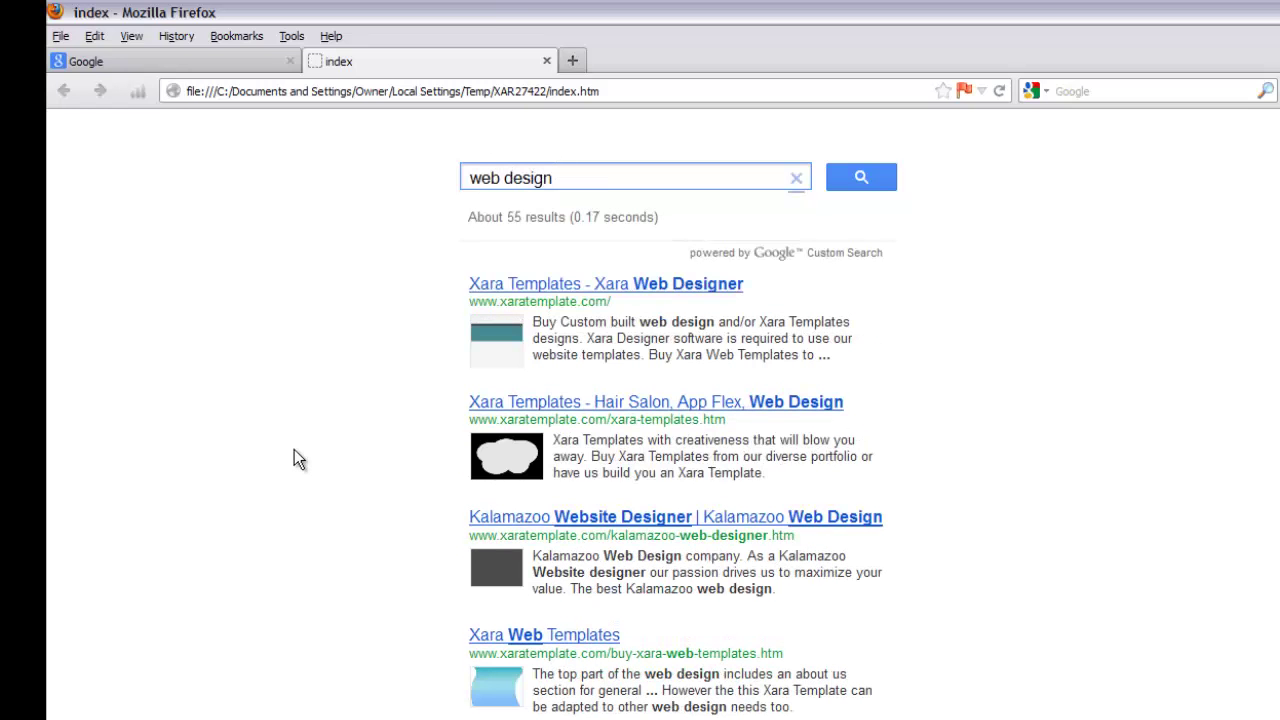
pyautogui.scroll(-6, 294, 451)
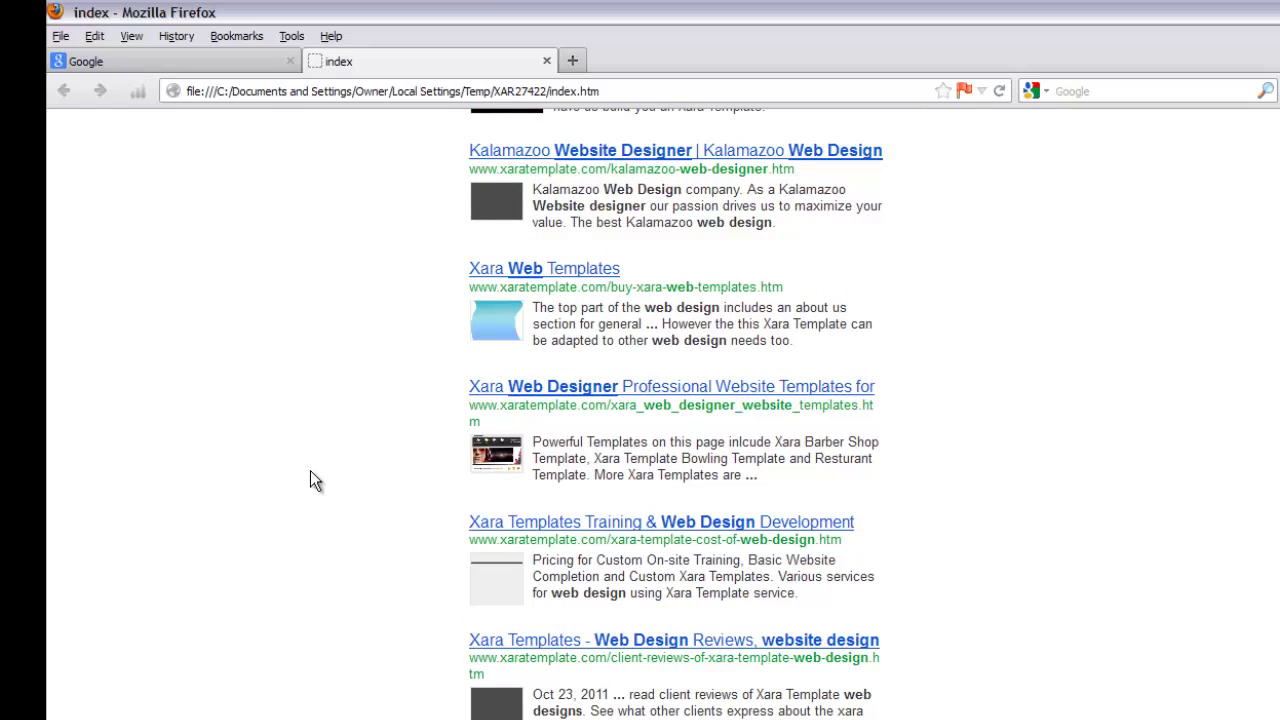
# Step: Close the Firefox and Internet Explorer previews to return to the Untitled3 page
pyautogui.hotkey('alt', 'F4')
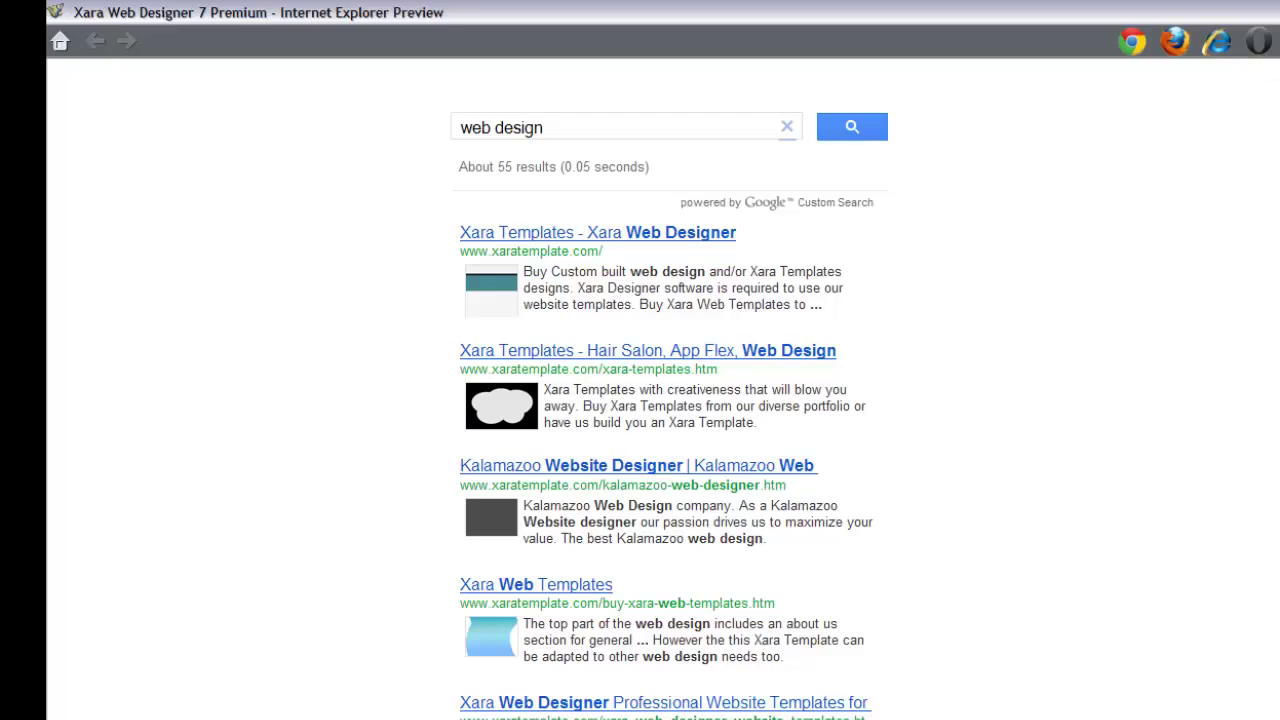
pyautogui.hotkey('alt', 'F4')
pyautogui.scroll(-4, 897, 330)
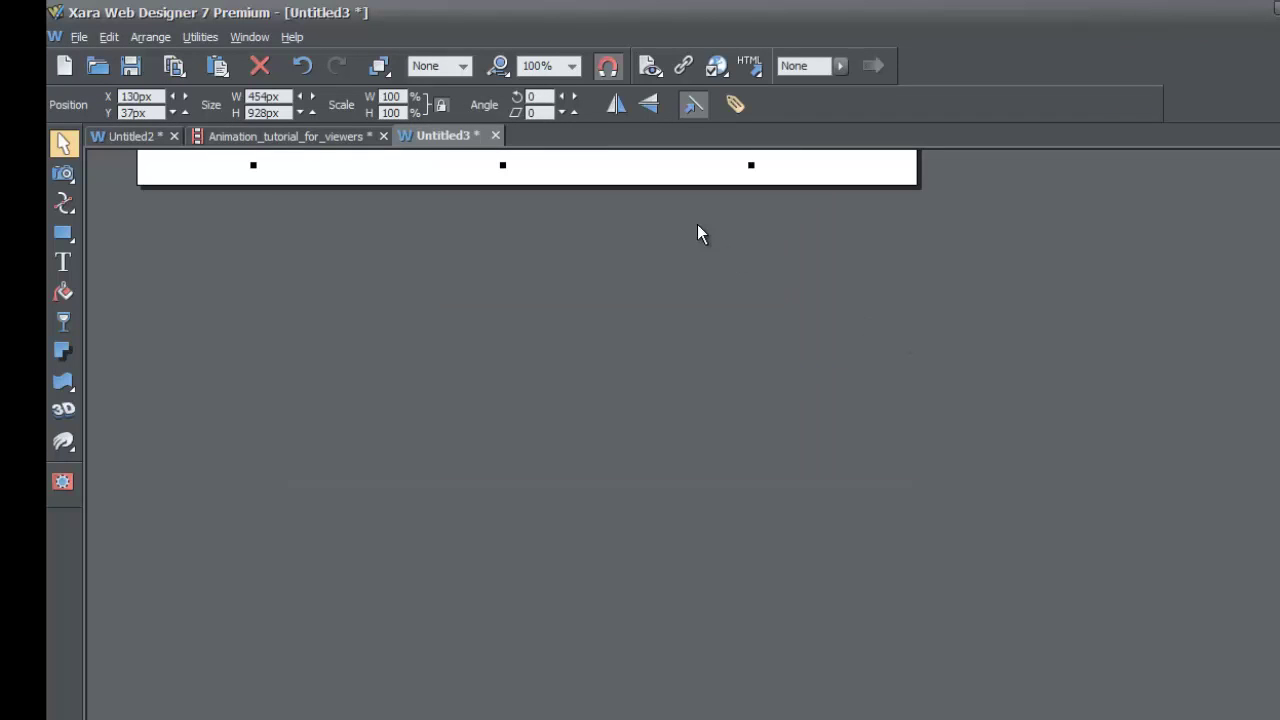
# Step: Stretch the search object to 1112px tall and shift it left to X 113px, Y 41px
pyautogui.moveTo(658, 187); pyautogui.dragTo(640, 427)
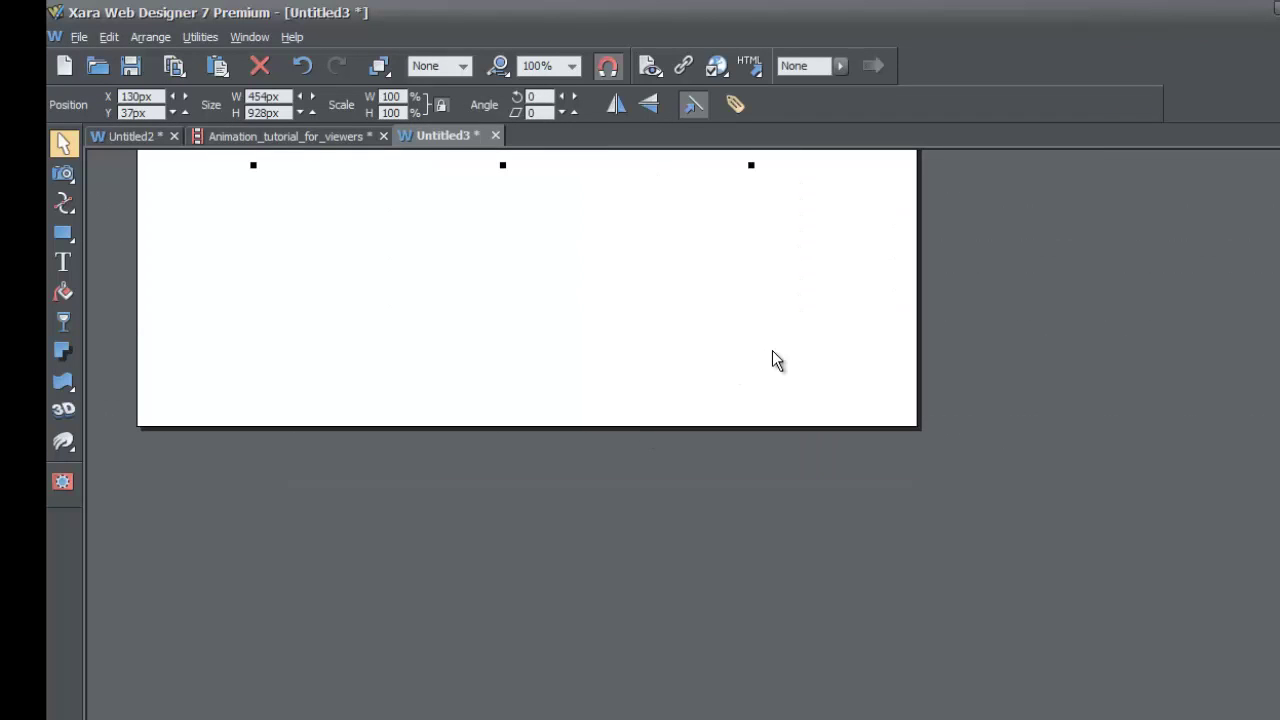
pyautogui.scroll(3, 776, 360)
pyautogui.moveTo(503, 508); pyautogui.dragTo(491, 676)
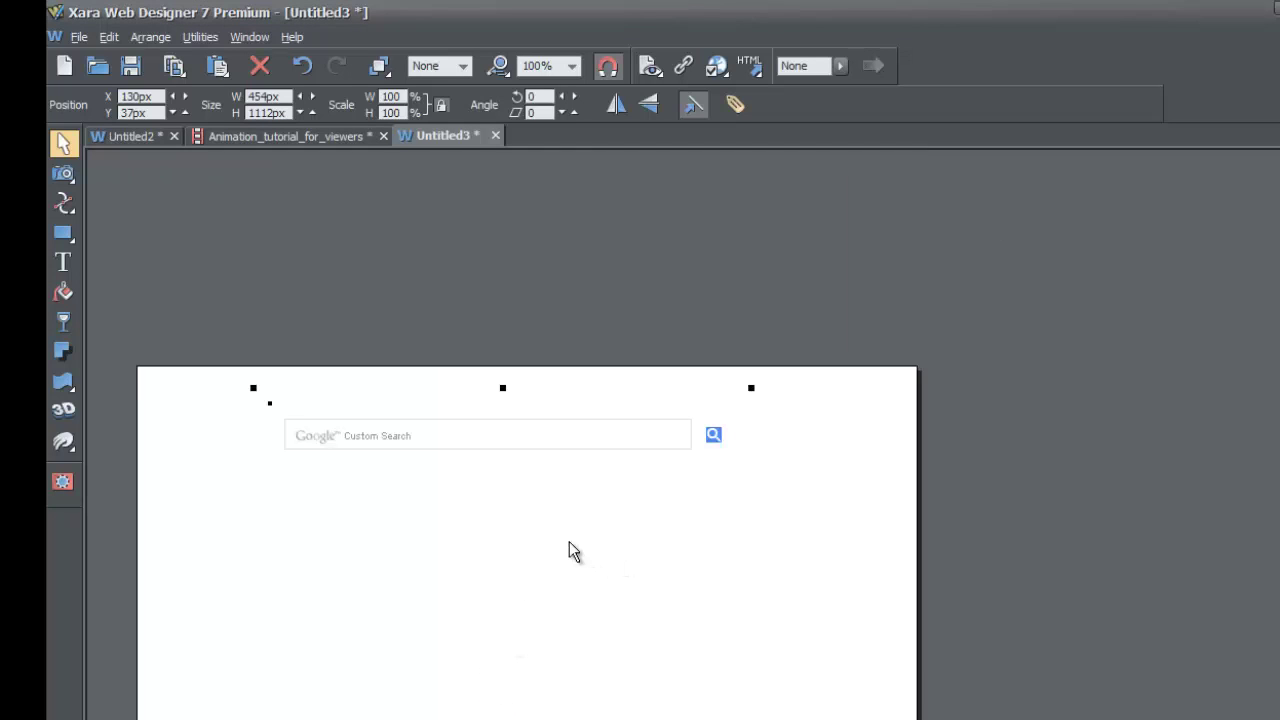
pyautogui.moveTo(519, 462); pyautogui.dragTo(502, 466)
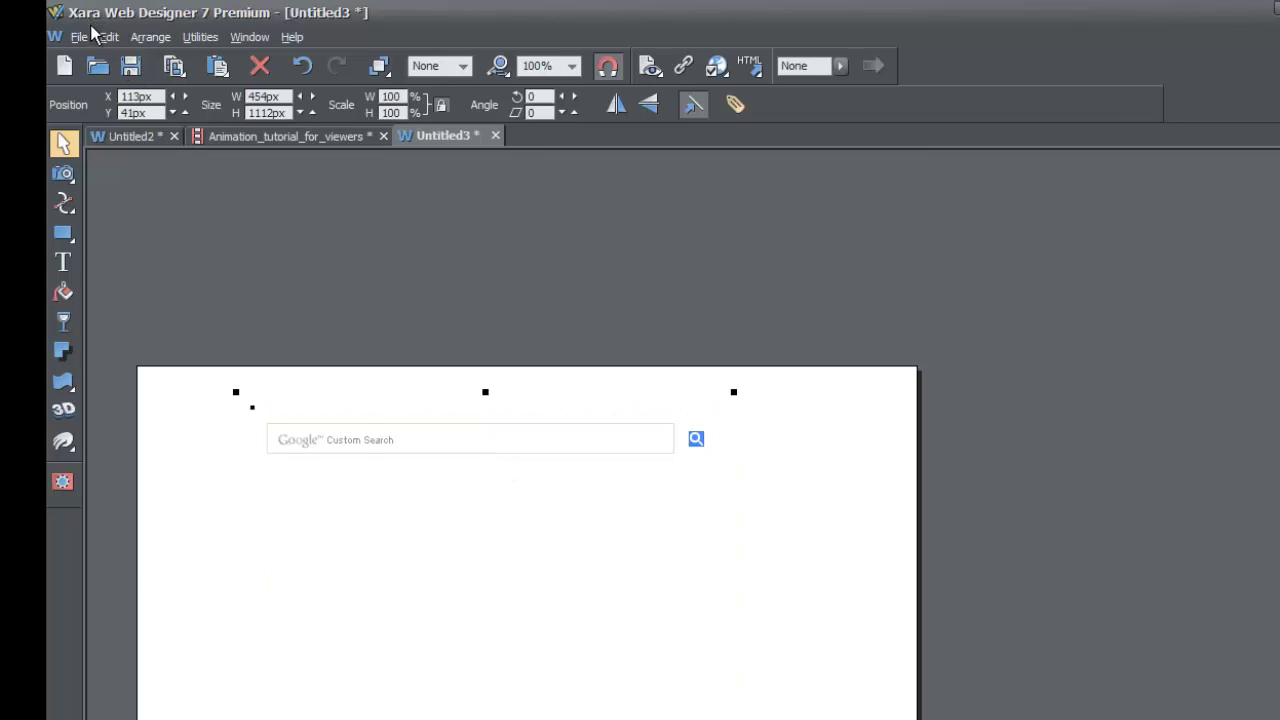
pyautogui.click(84, 37)
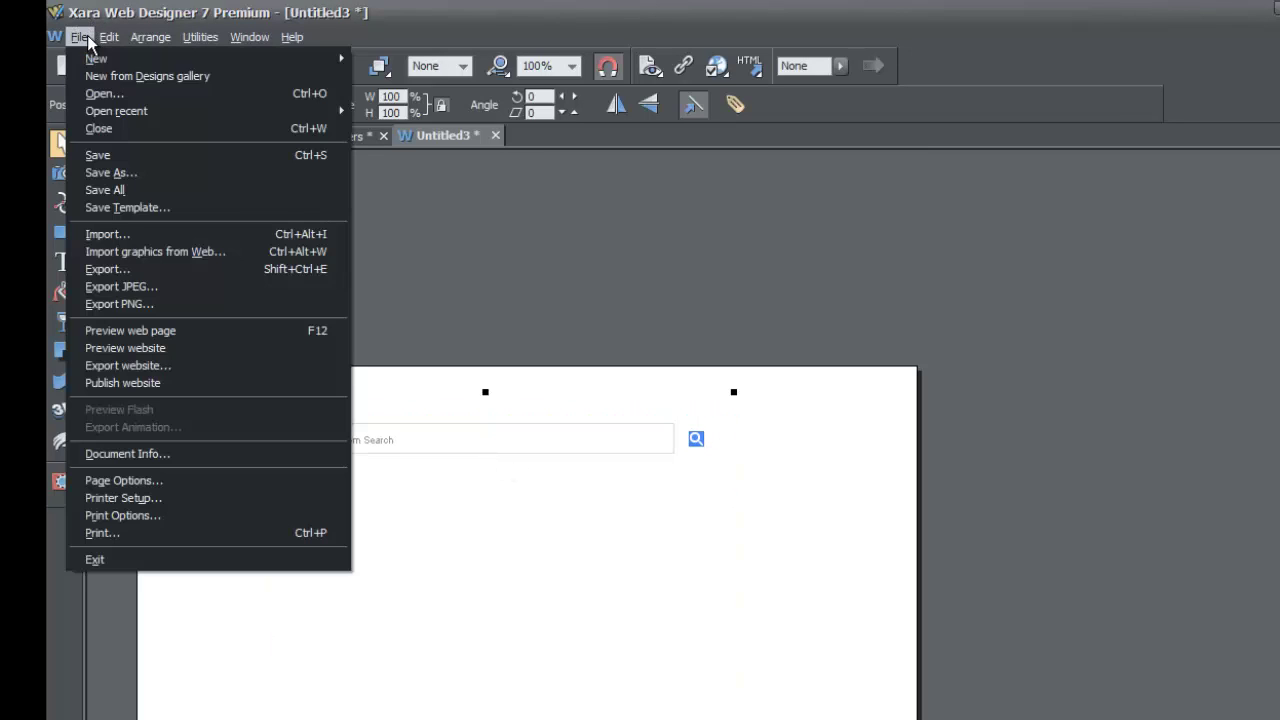
pyautogui.click(159, 348)
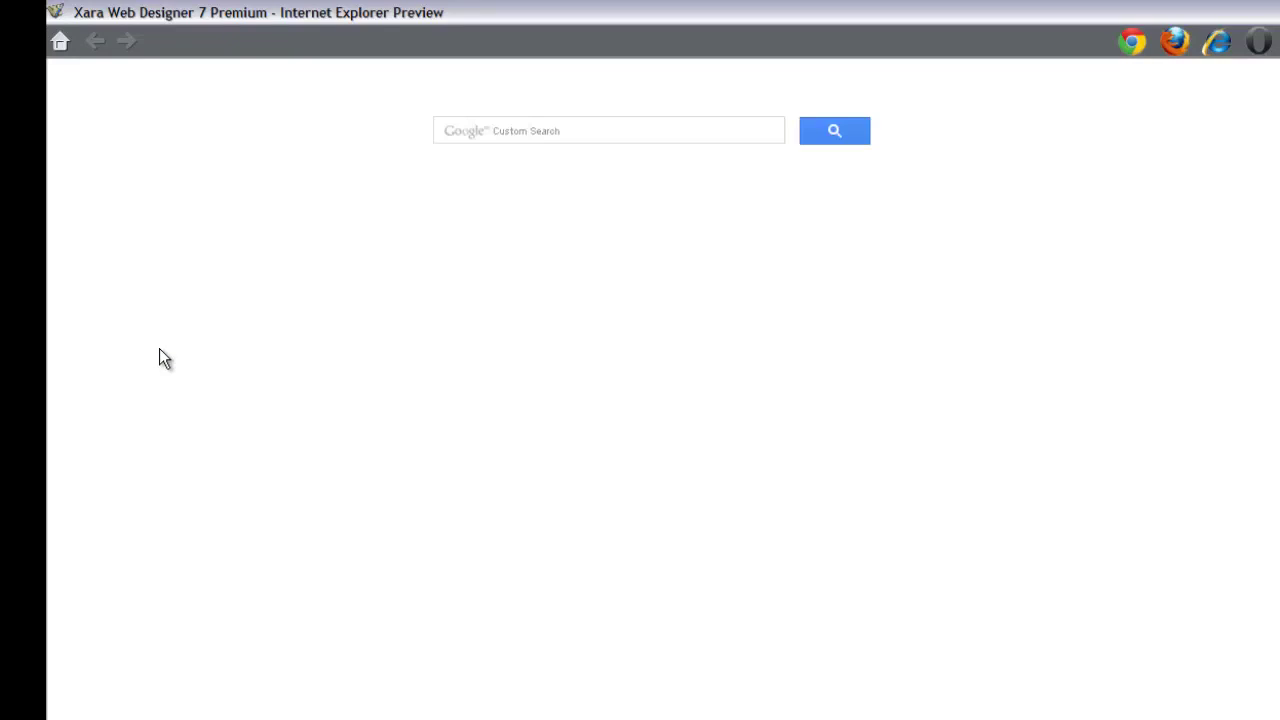
pyautogui.click(741, 127)
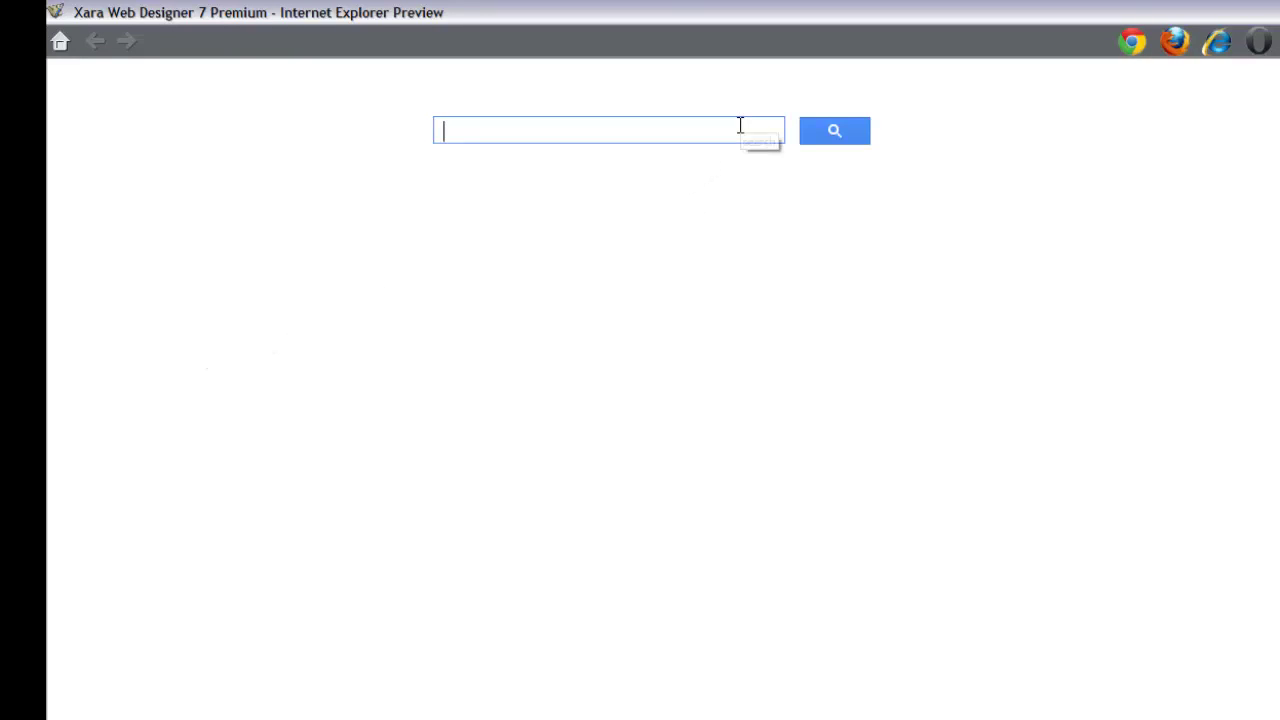
pyautogui.write('web design')
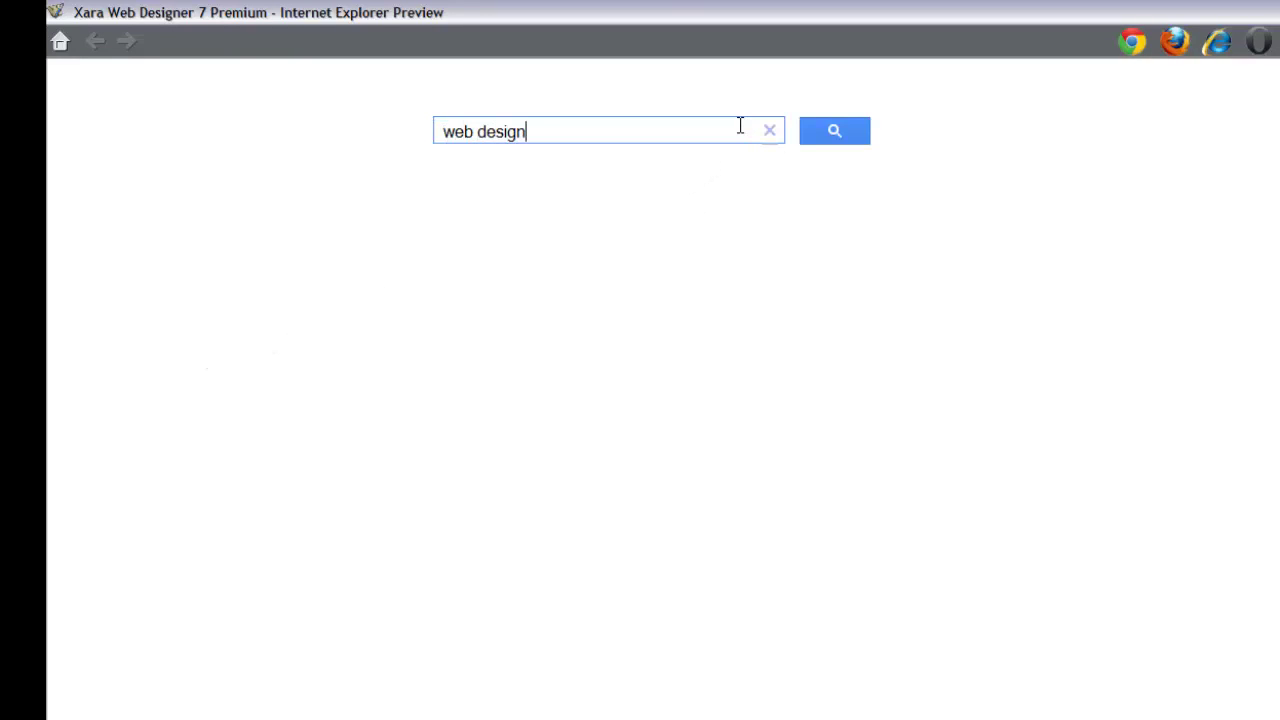
pyautogui.press('Return')
pyautogui.scroll(-5, 745, 130)
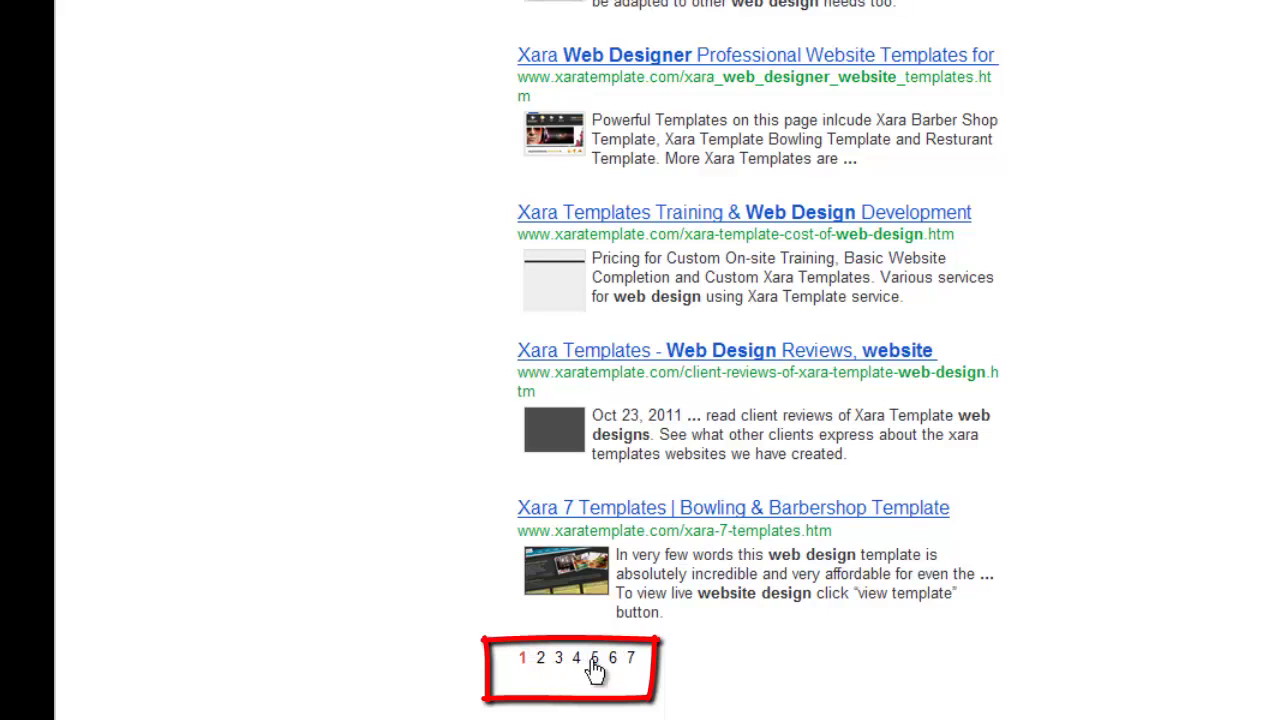
pyautogui.click(541, 658)
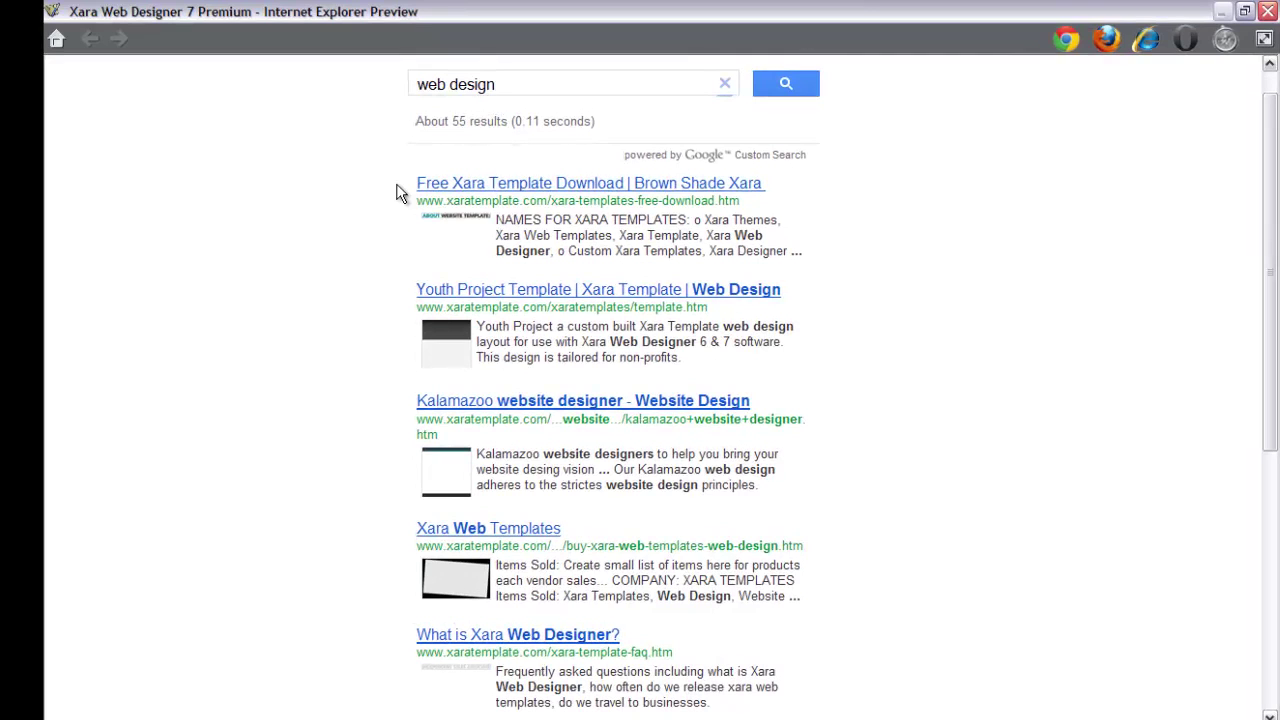
pyautogui.scroll(-3, 398, 192)
pyautogui.scroll(-3, 398, 192)
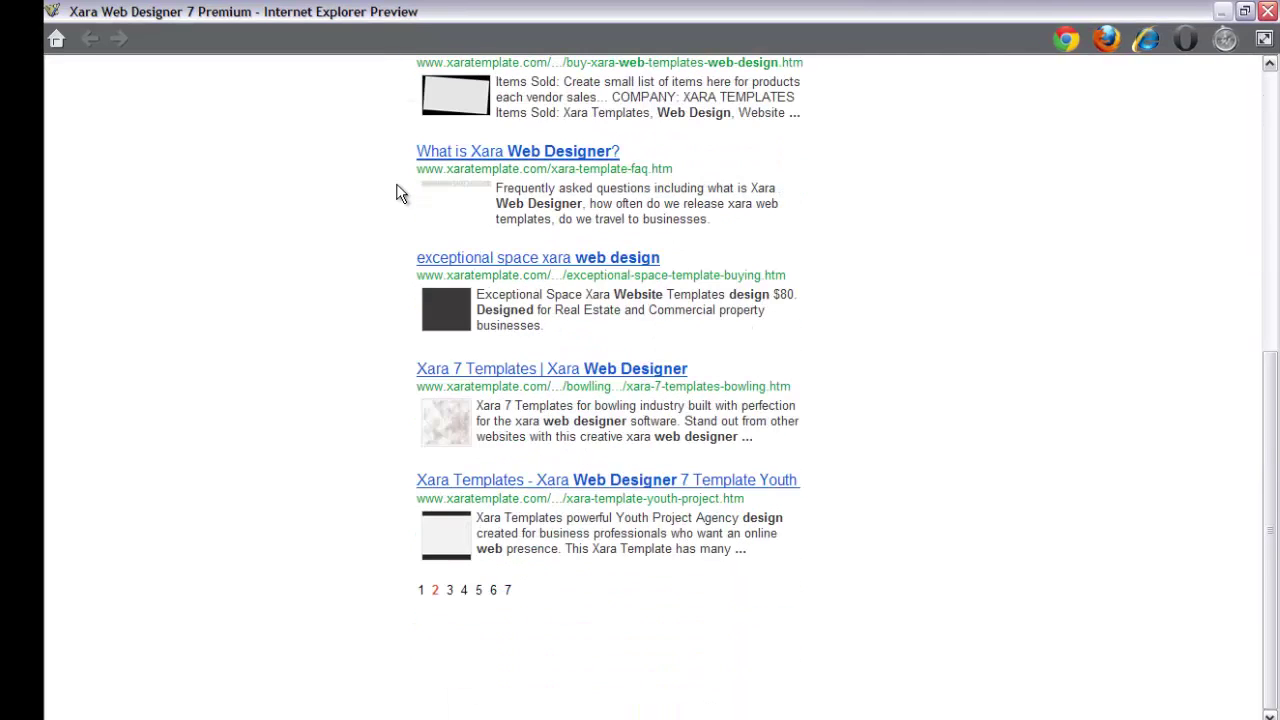
pyautogui.click(449, 590)
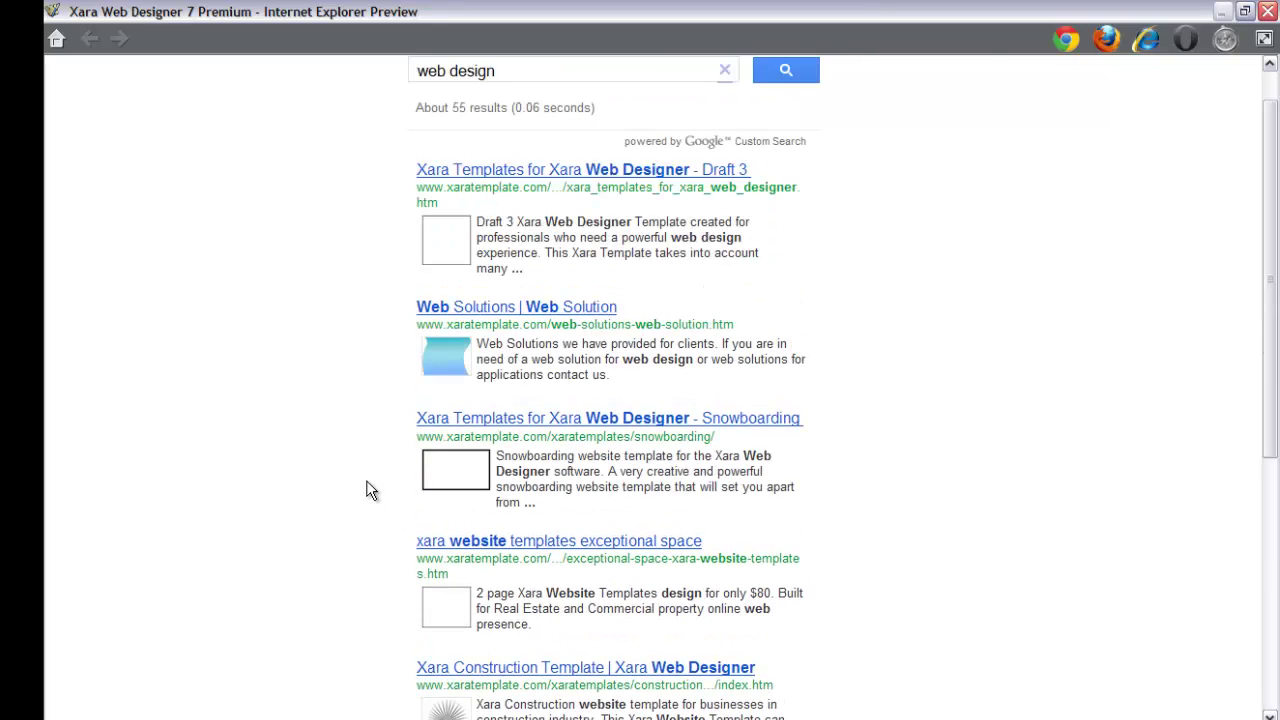
pyautogui.scroll(-6, 366, 482)
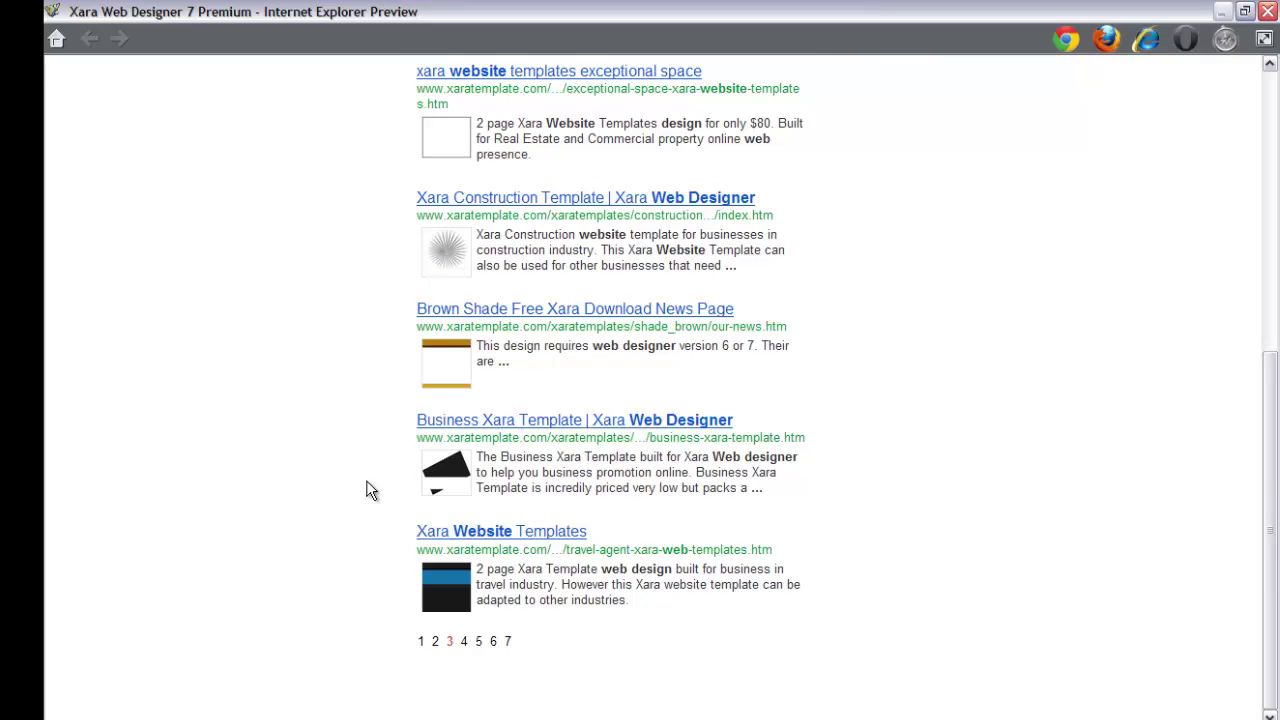
pyautogui.click(466, 641)
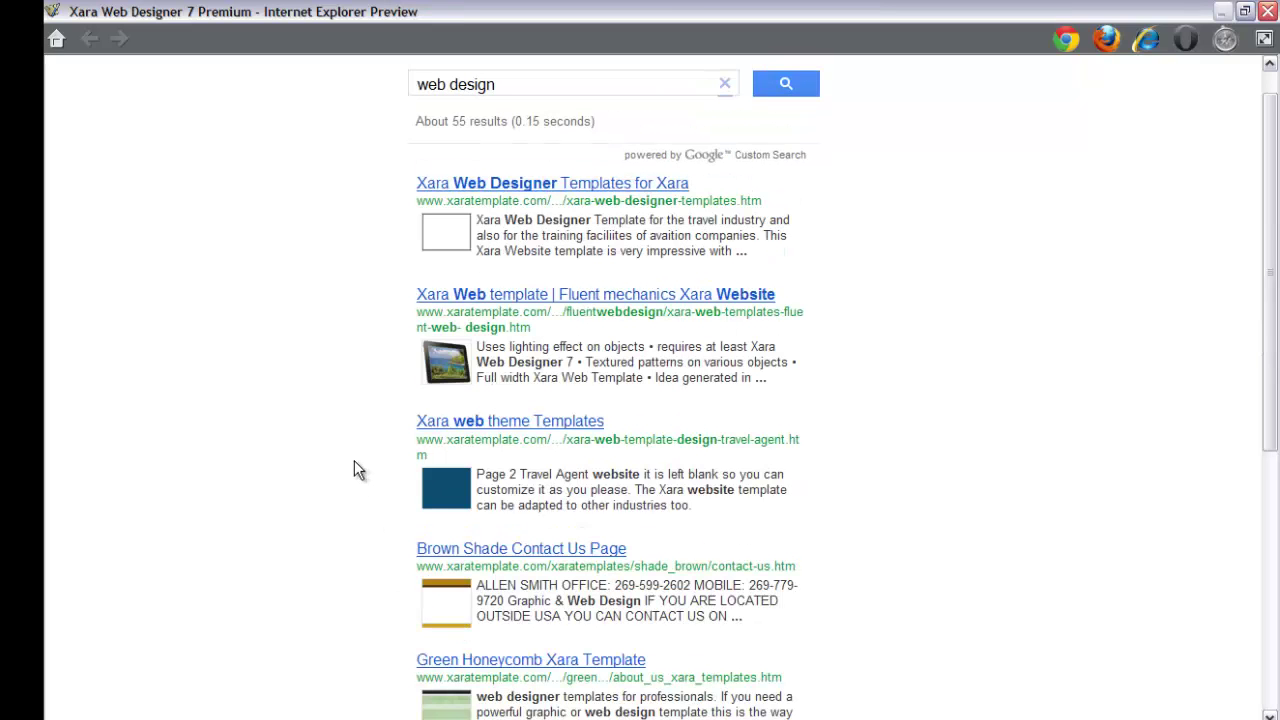
pyautogui.scroll(-6, 355, 465)
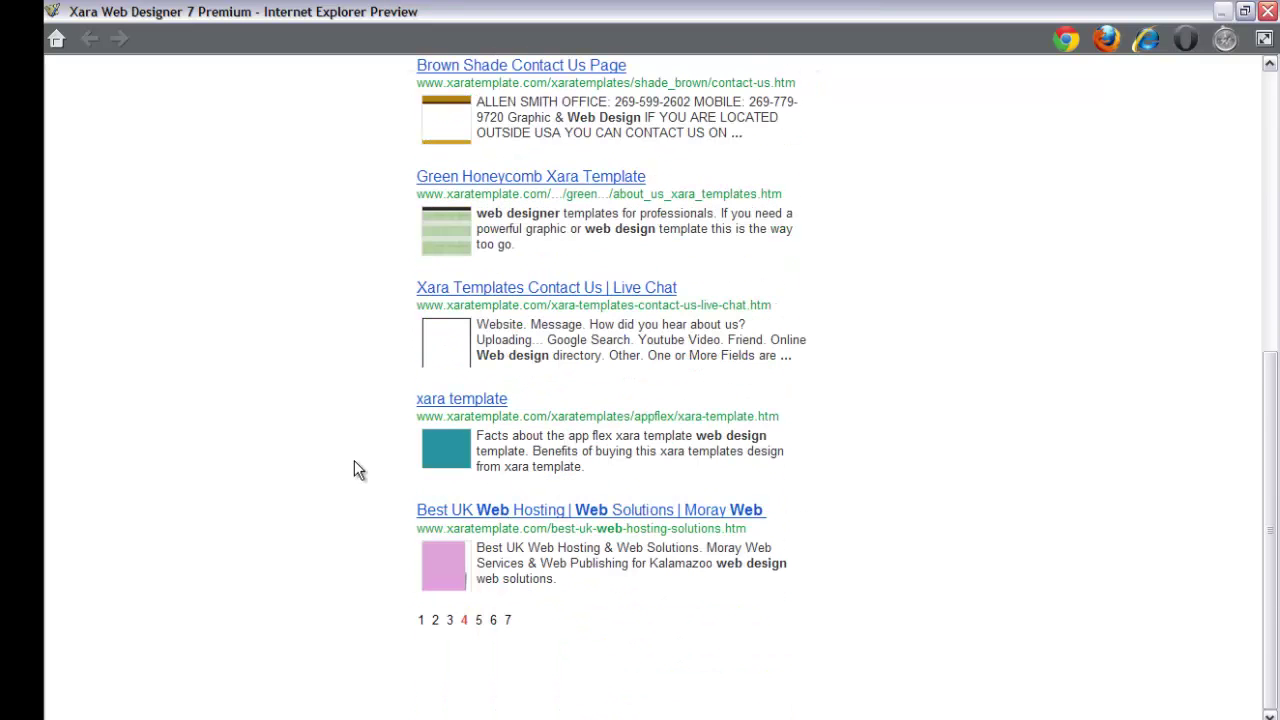
pyautogui.click(478, 621)
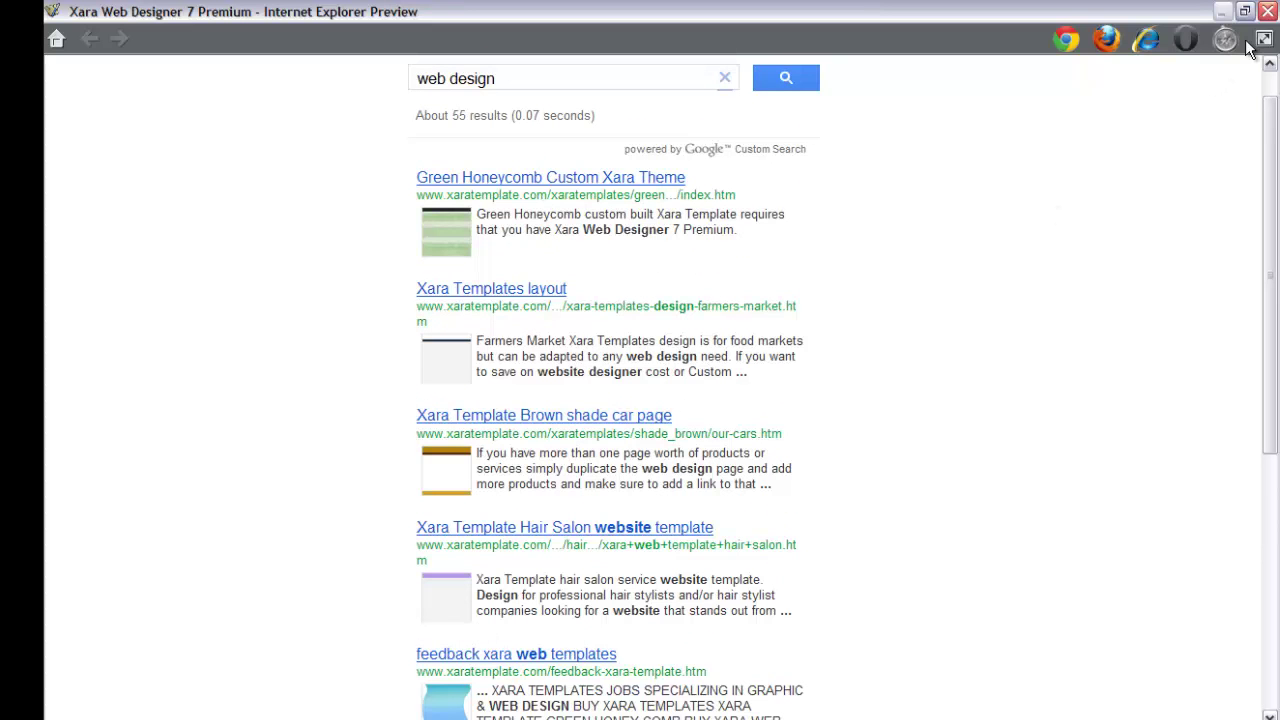
pyautogui.click(1267, 11)
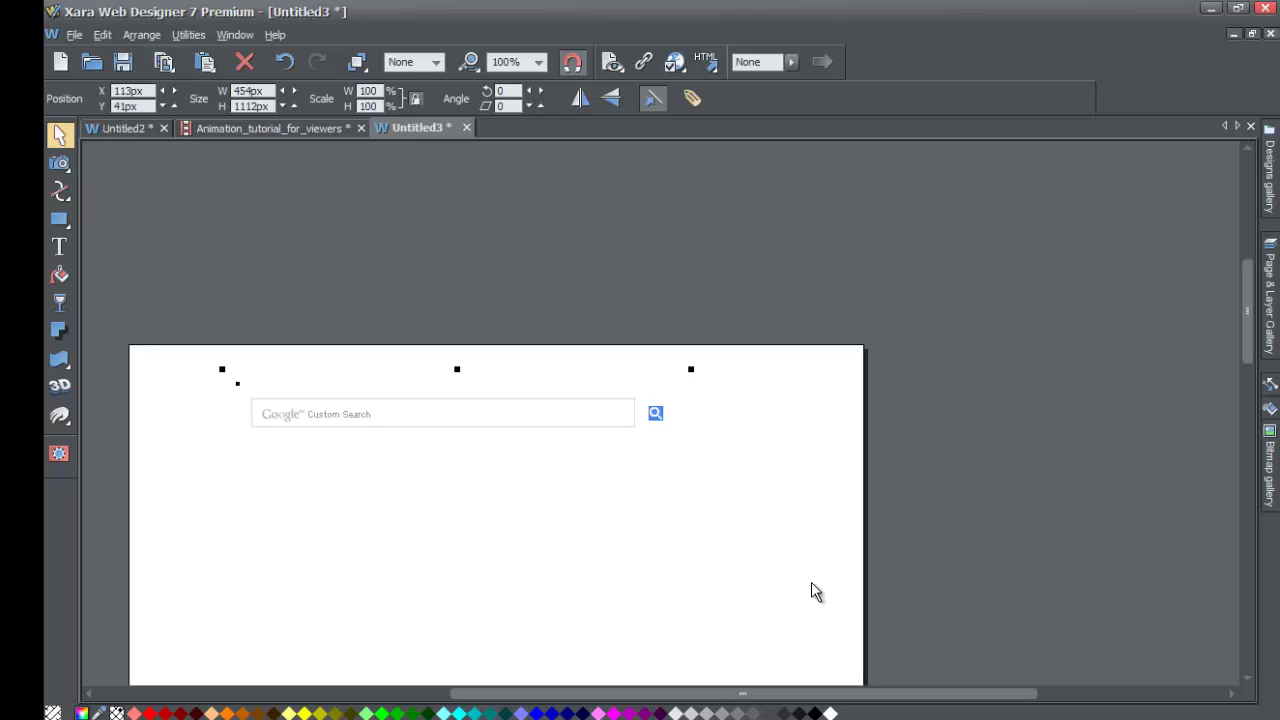
pyautogui.moveTo(745, 693); pyautogui.dragTo(706, 693)
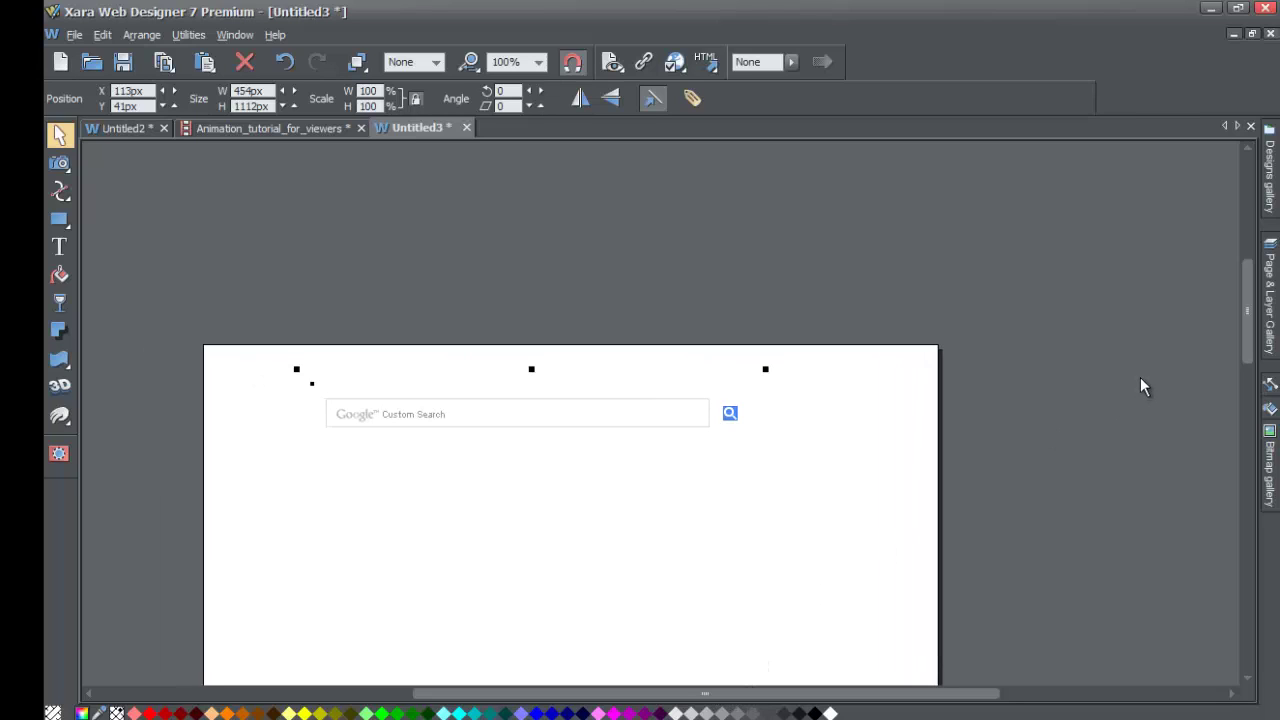